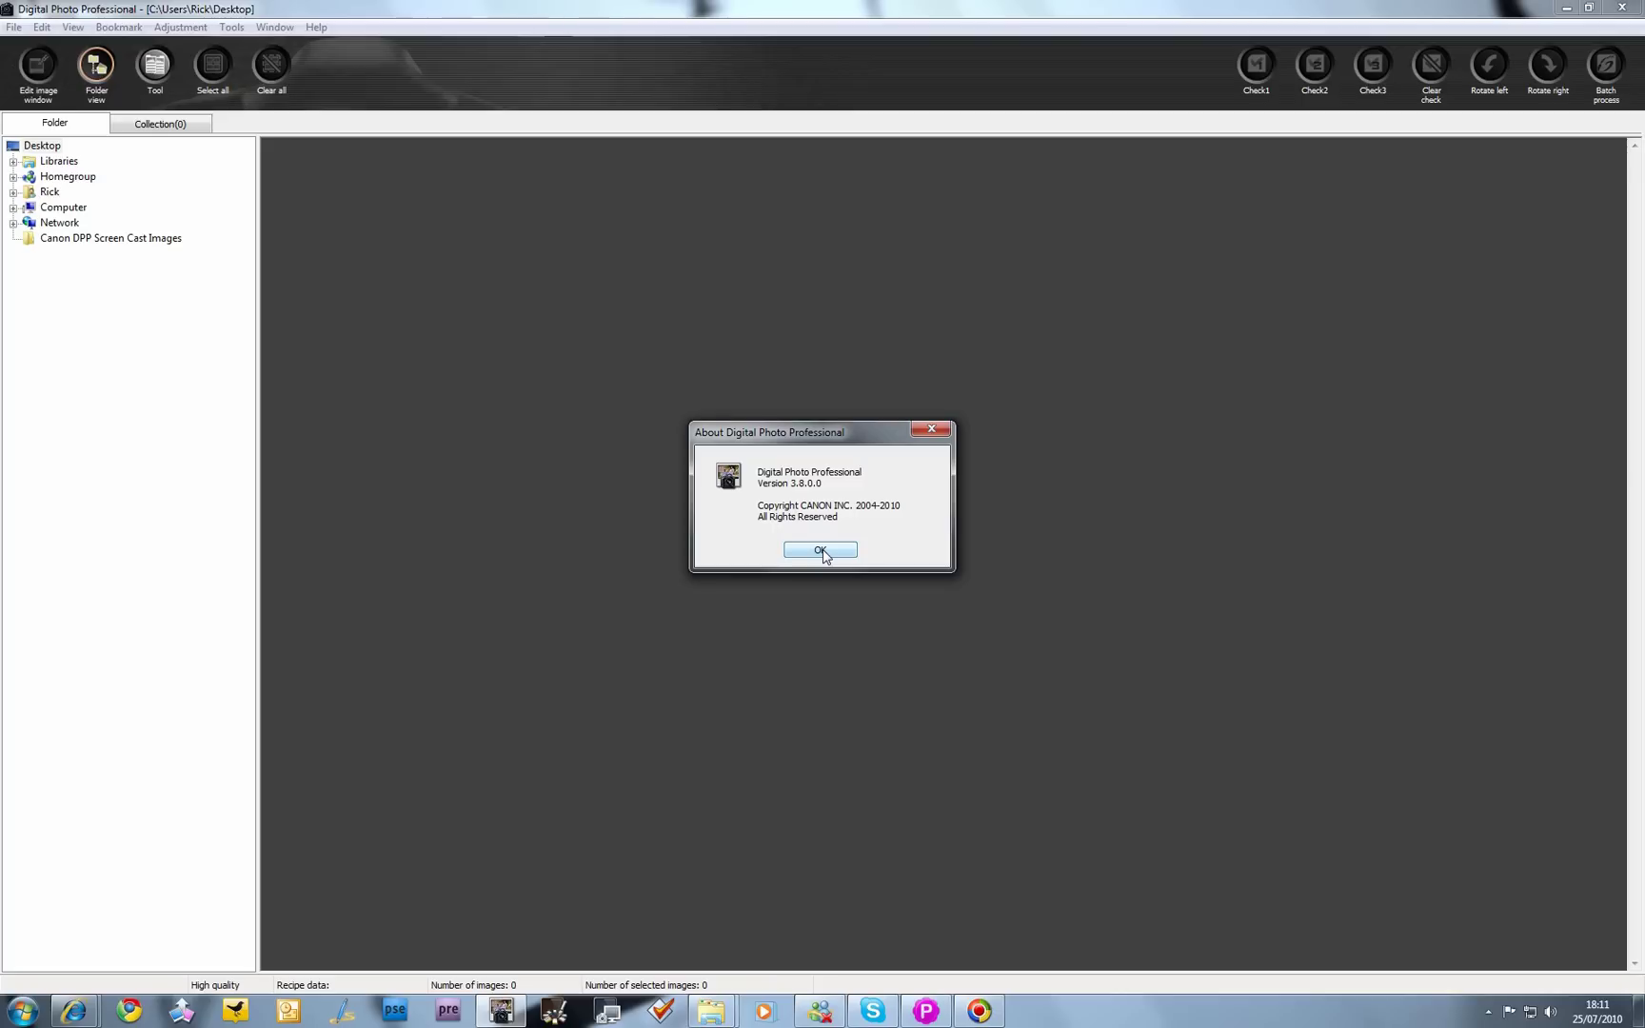
Close the About Digital Photo Professional version dialog with OK.
click(822, 552)
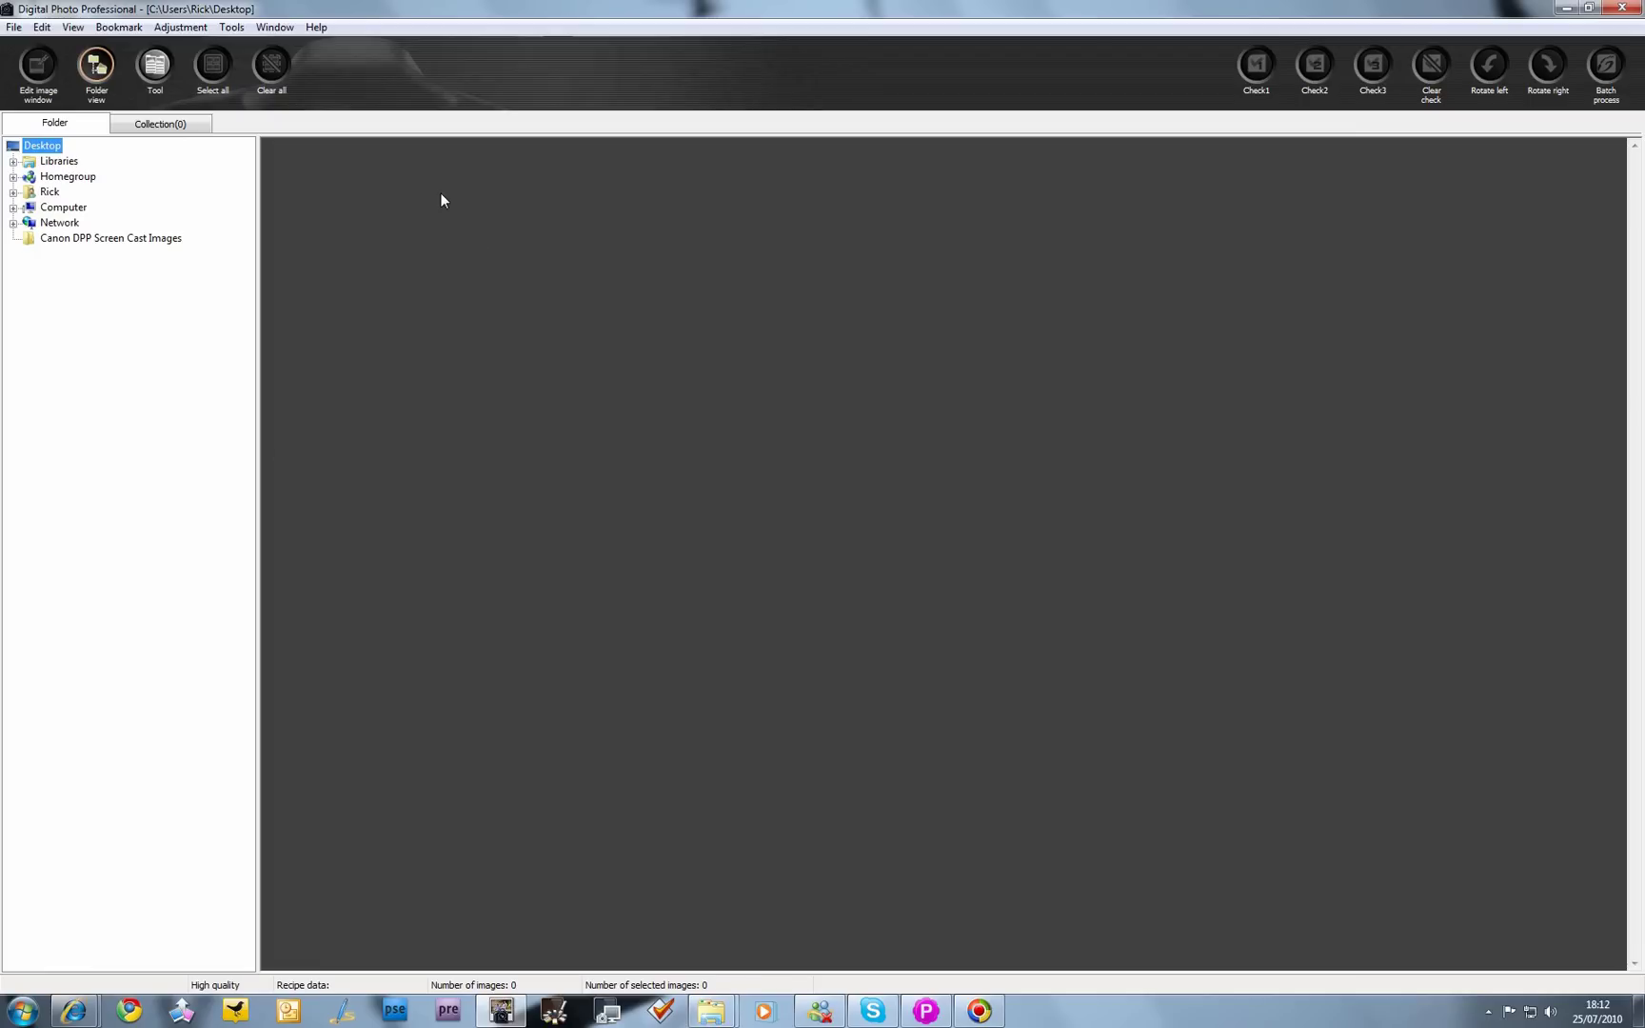
click(235, 30)
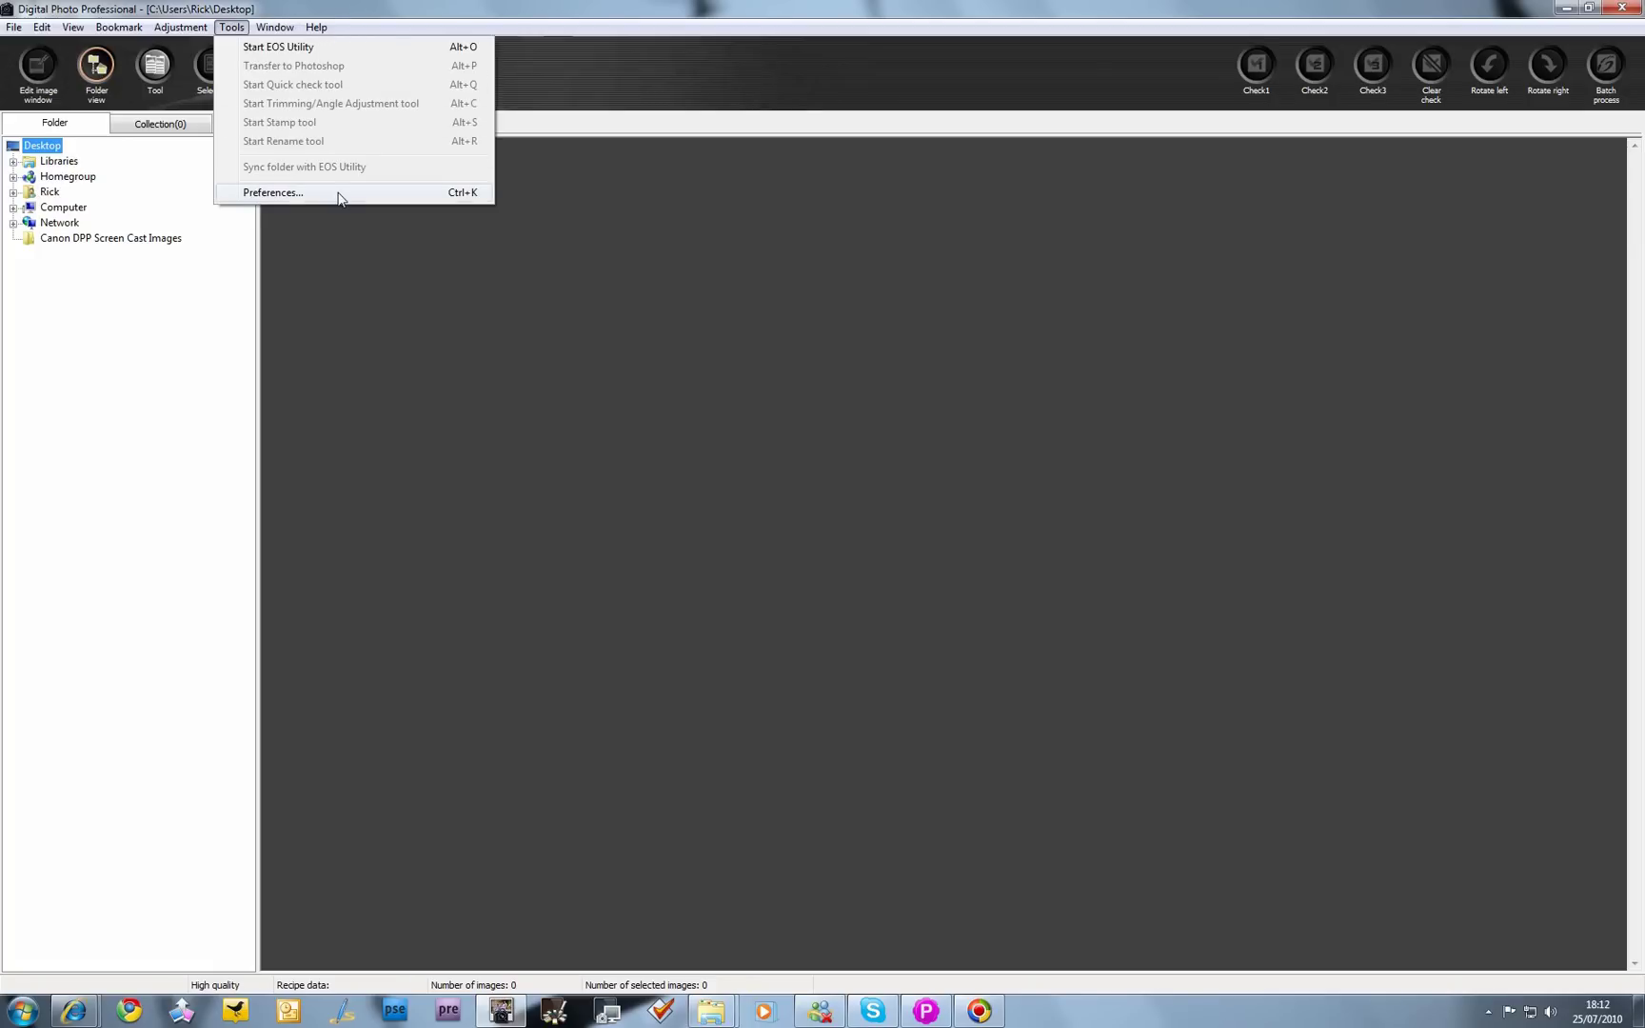
click(452, 195)
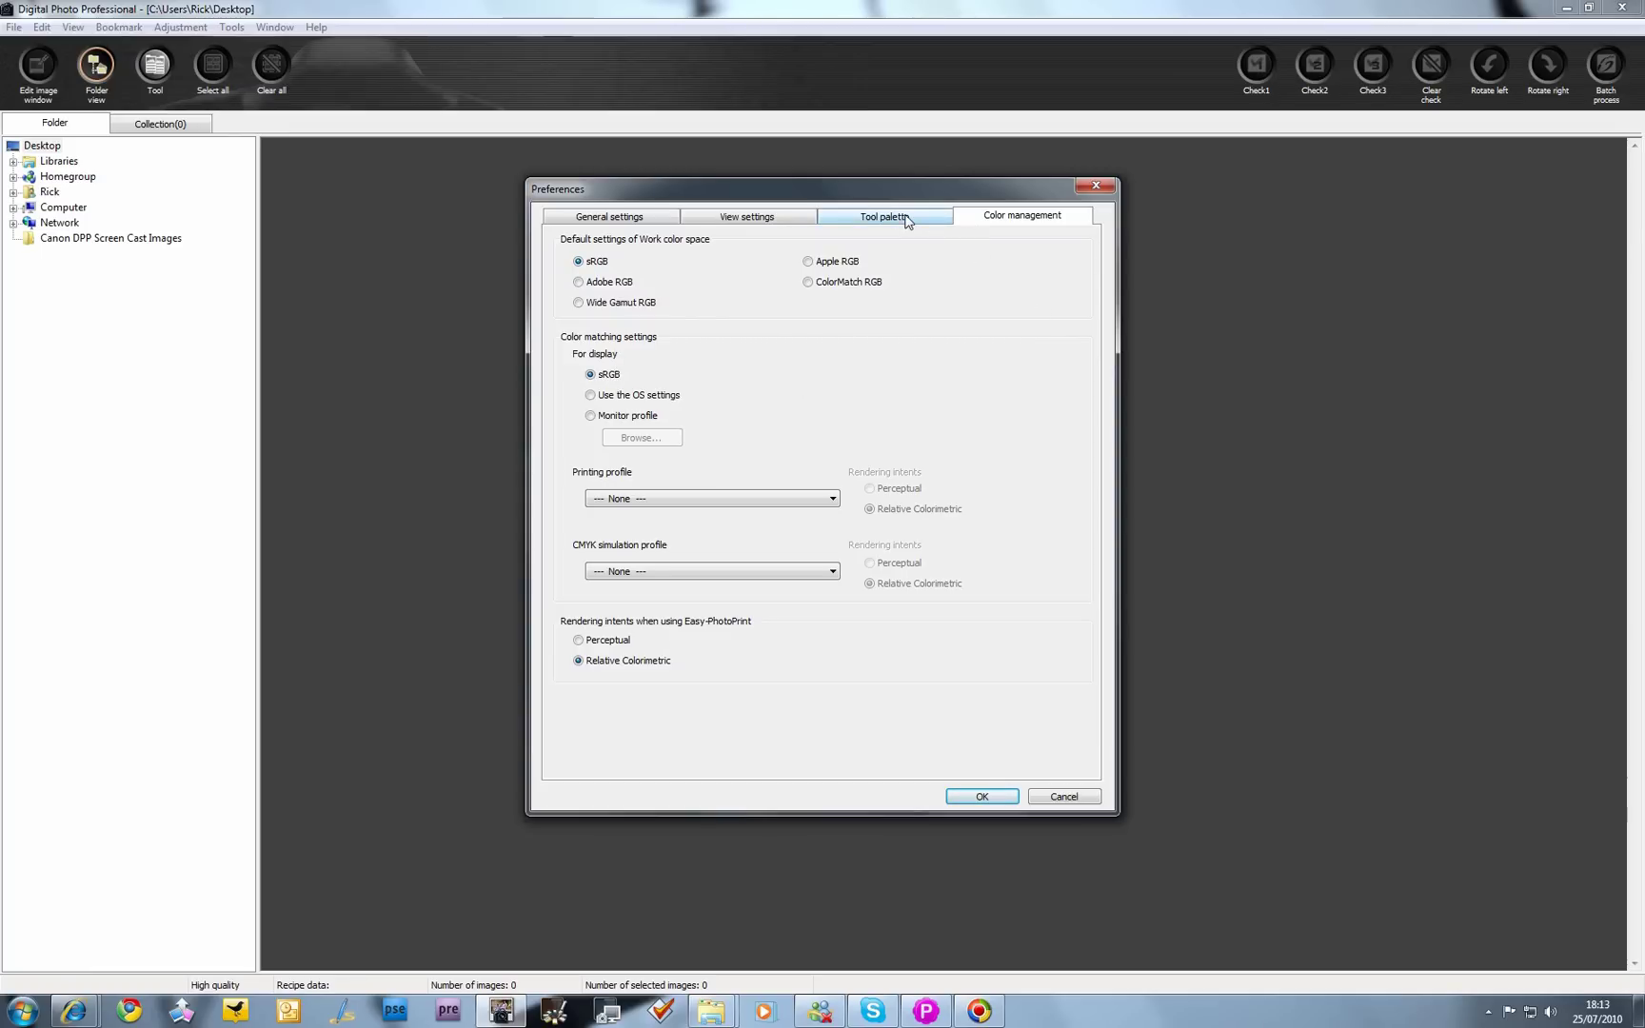
click(908, 222)
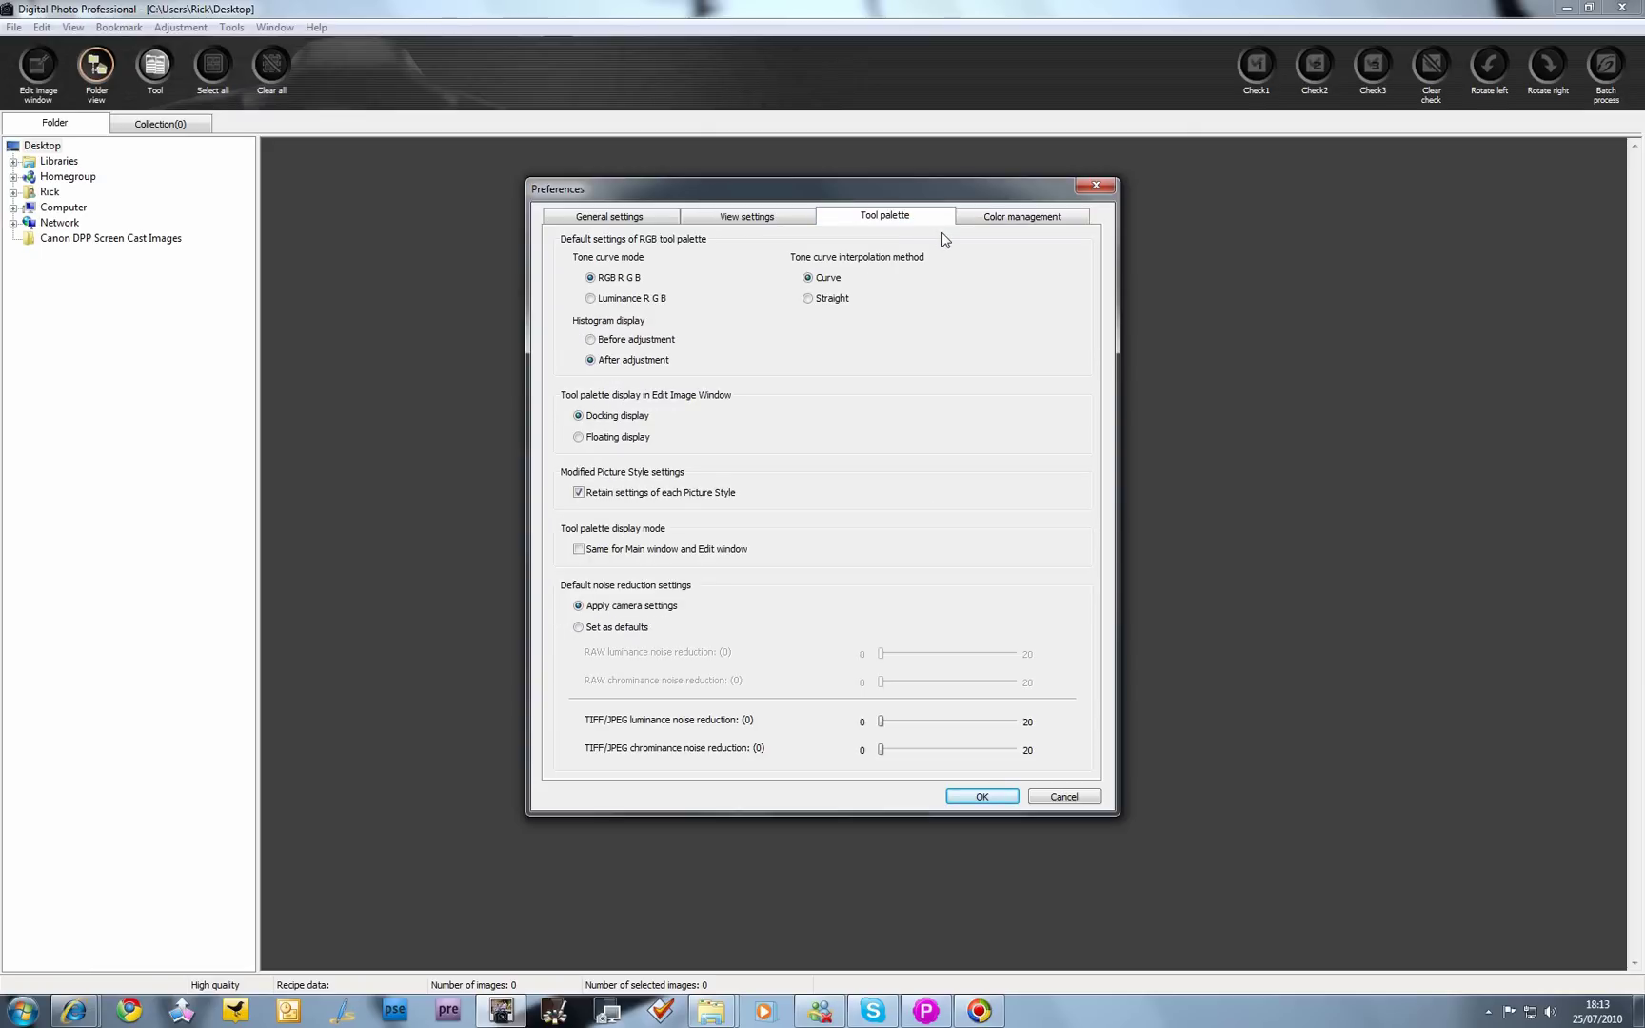
click(775, 219)
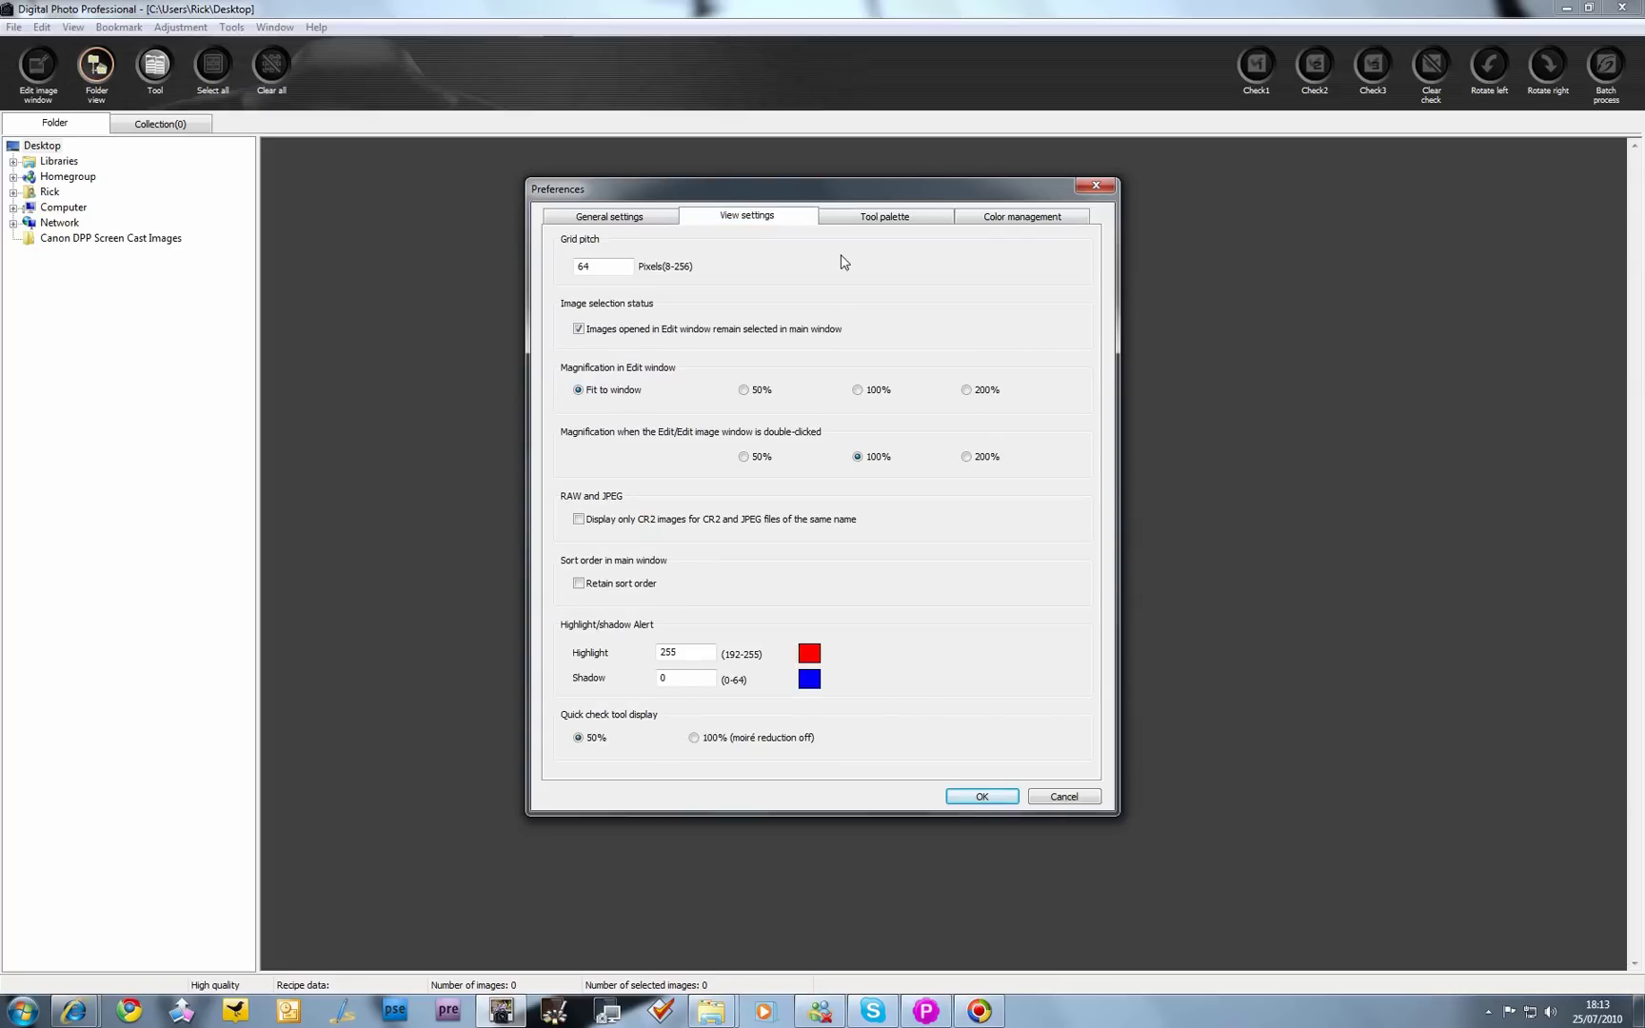
click(648, 212)
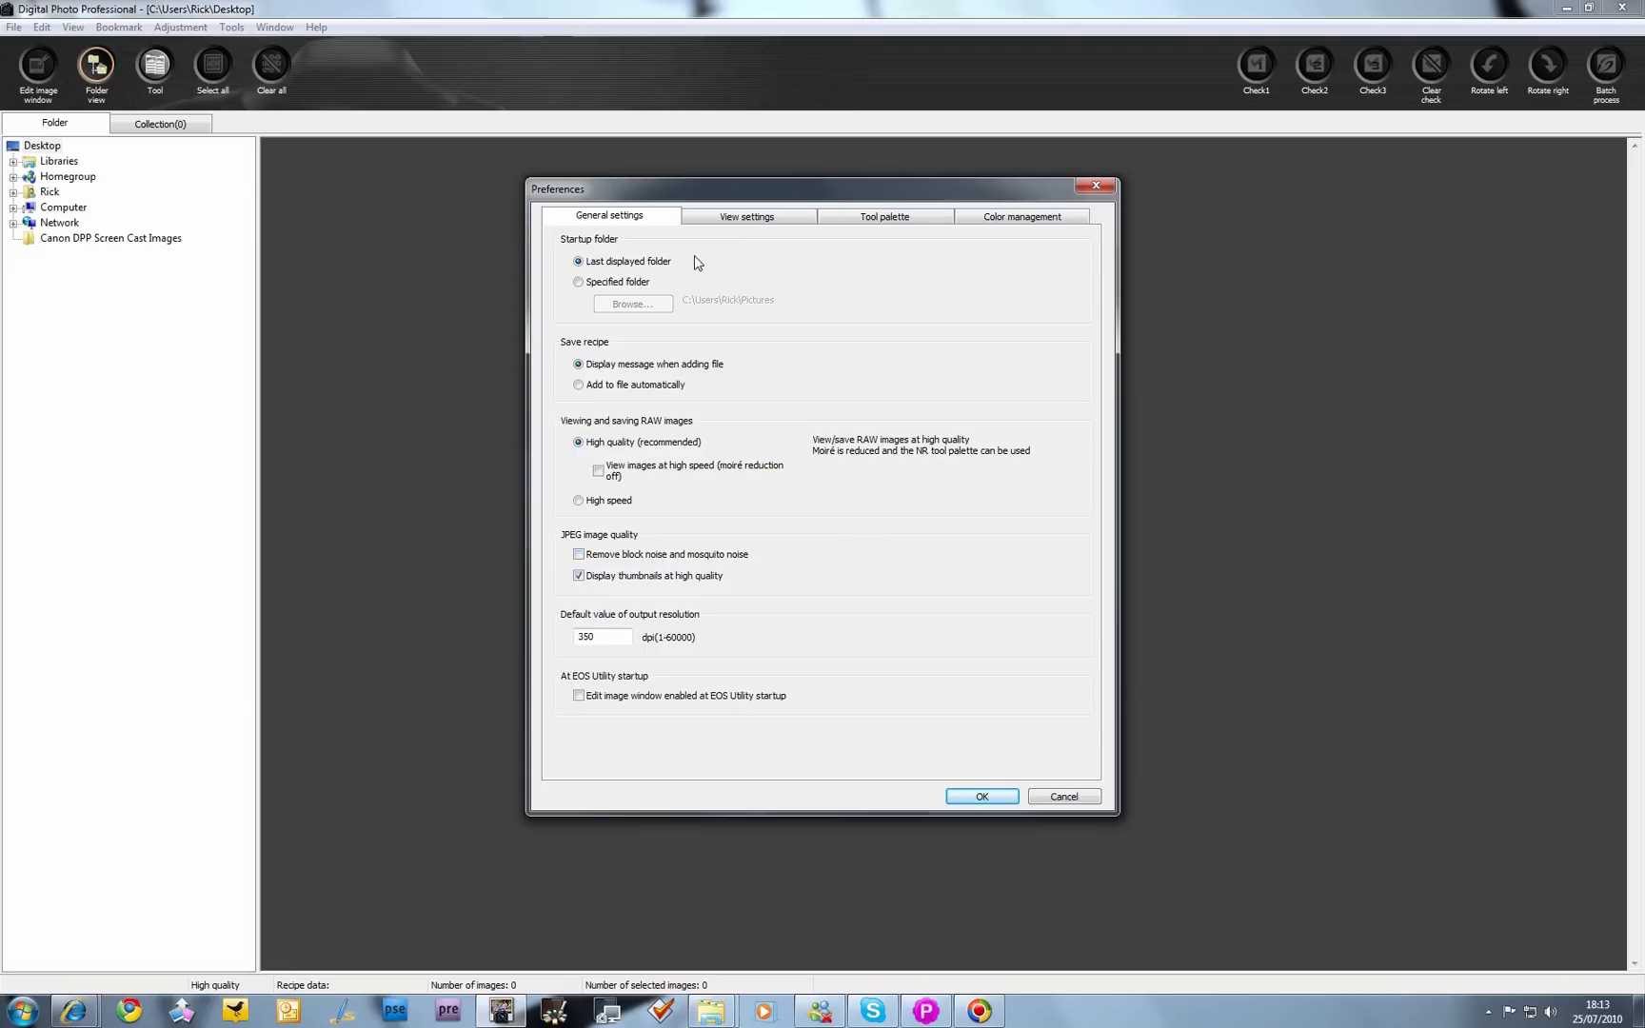
click(985, 796)
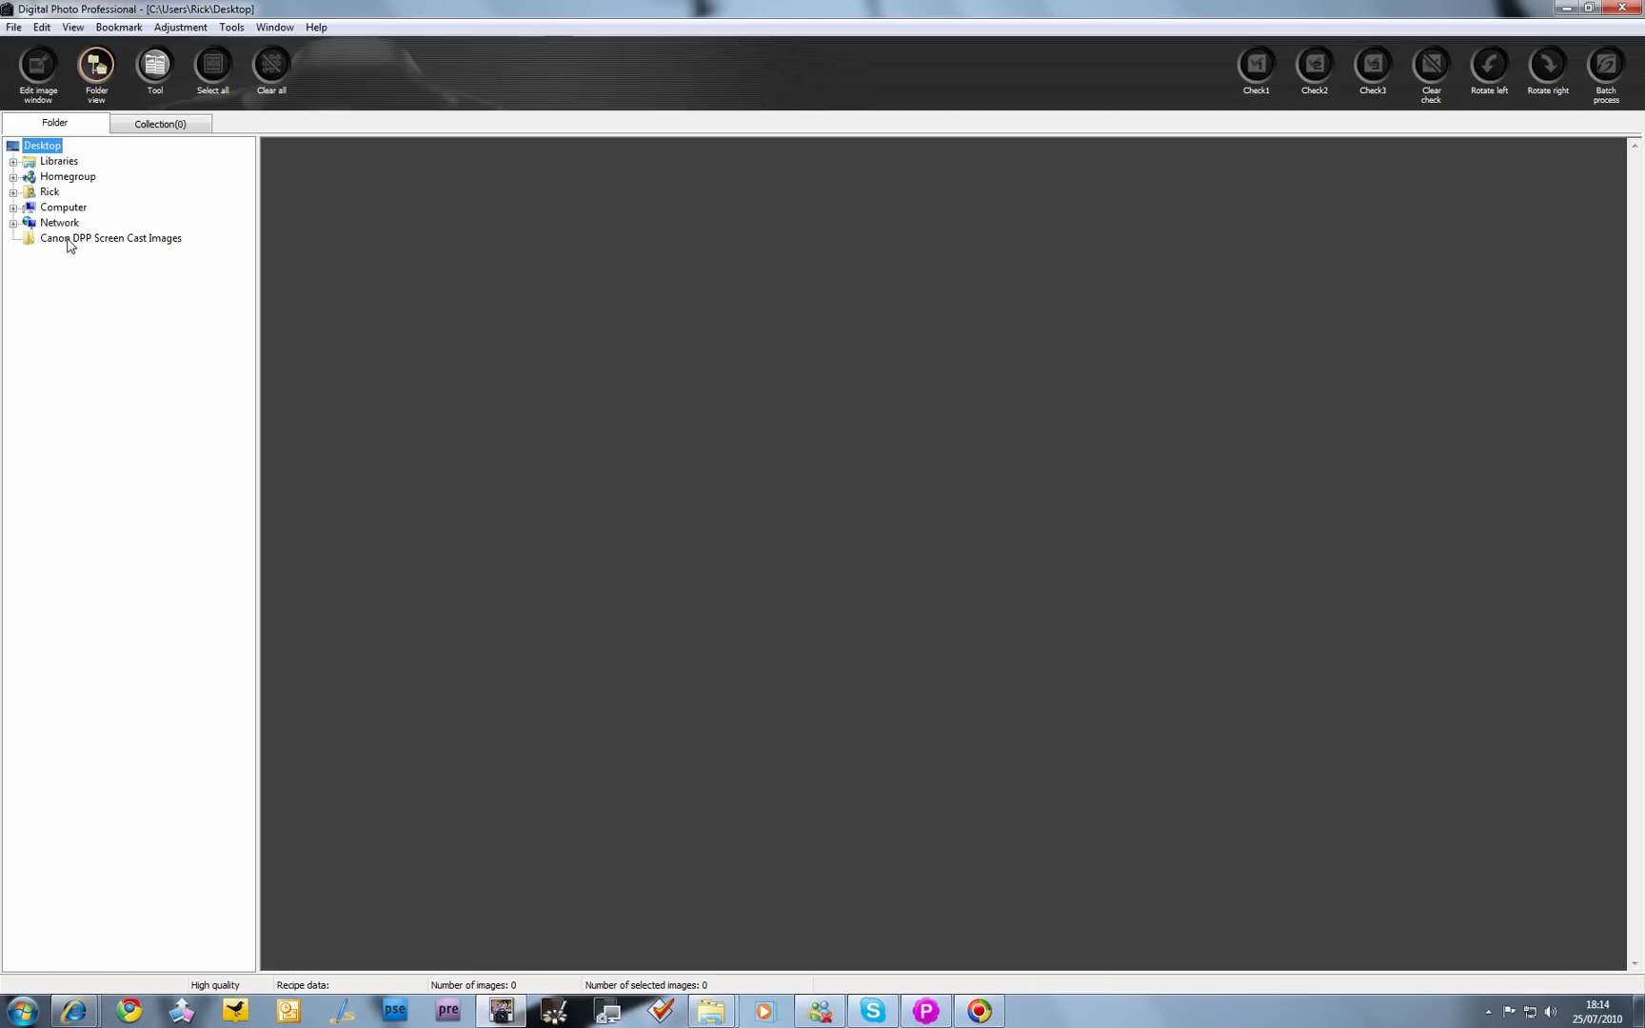
Open the Canon DPP Screen Cast Images folder, select IMG_2926.JPG and browse its ten images.
click(70, 240)
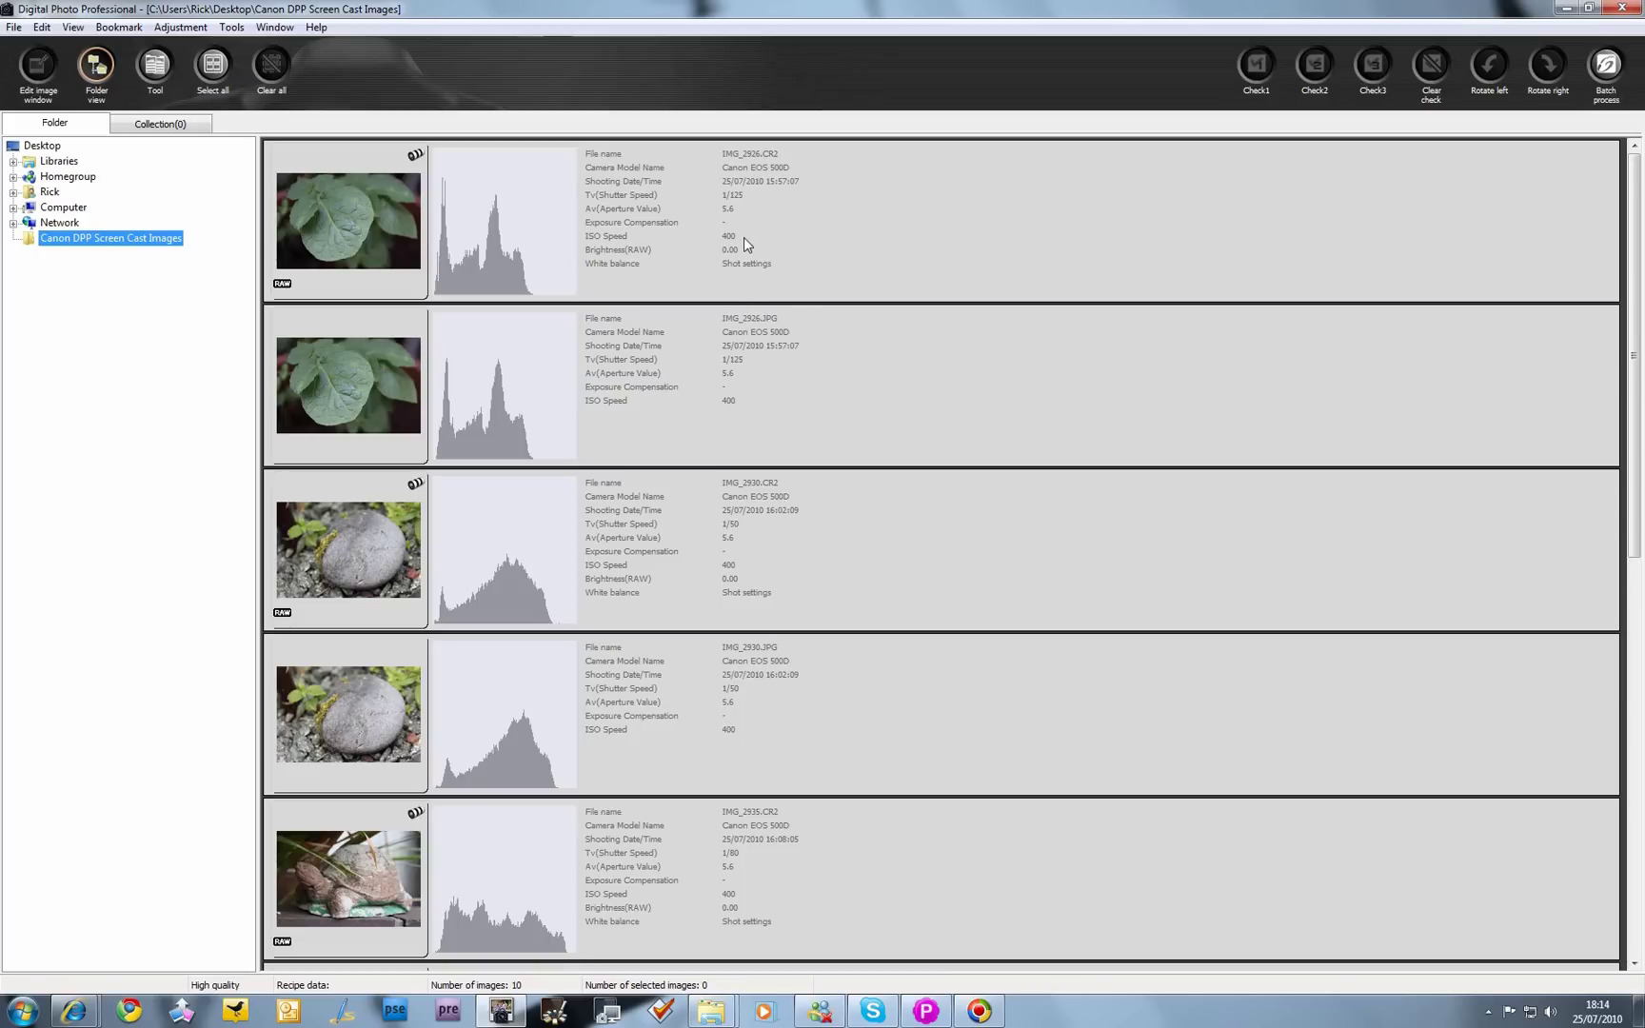
click(811, 403)
scroll(816, 404, down, 6)
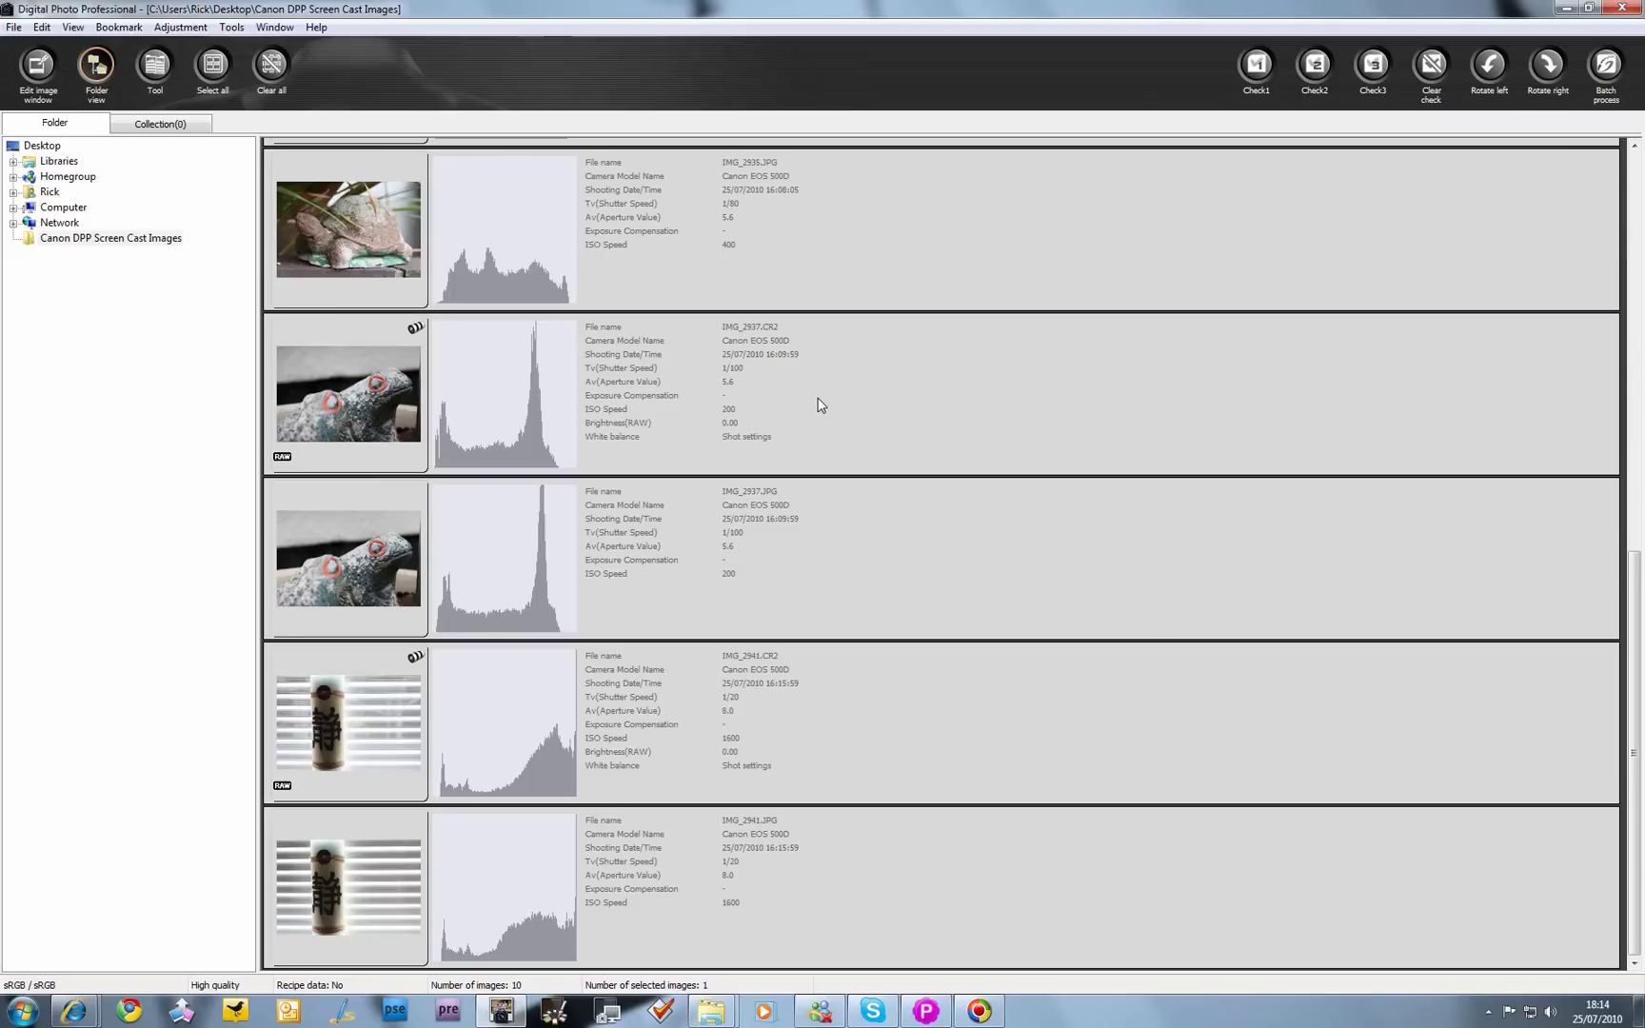
scroll(820, 405, up, 6)
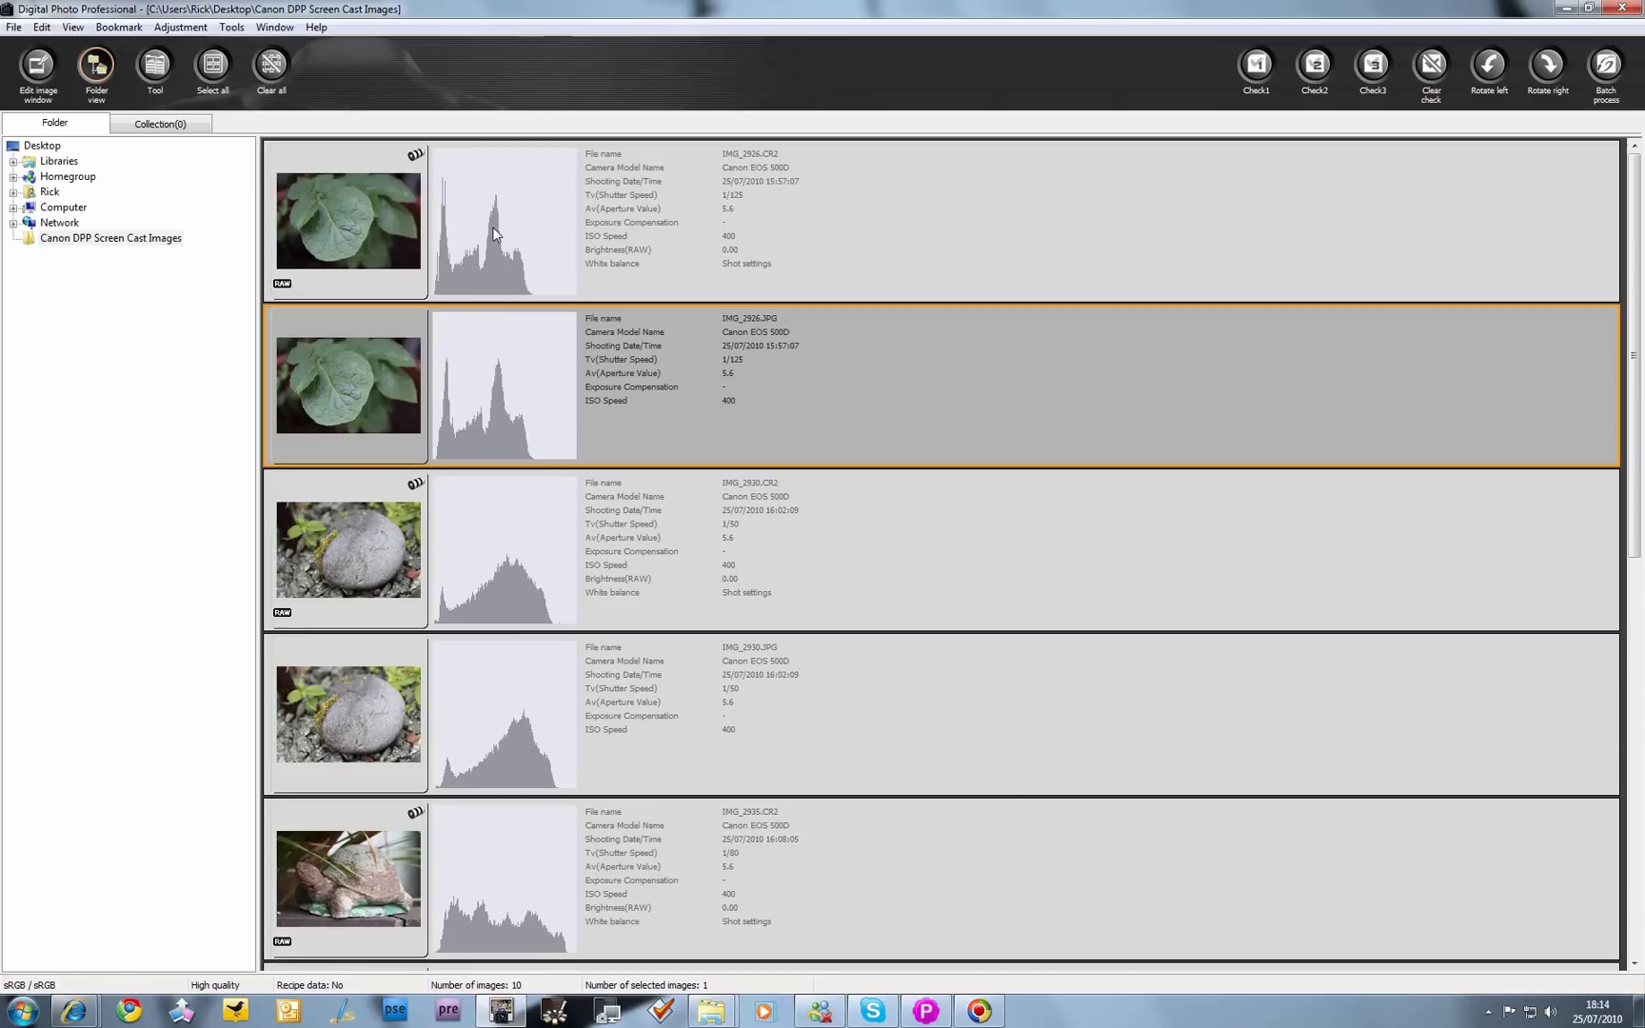
click(73, 28)
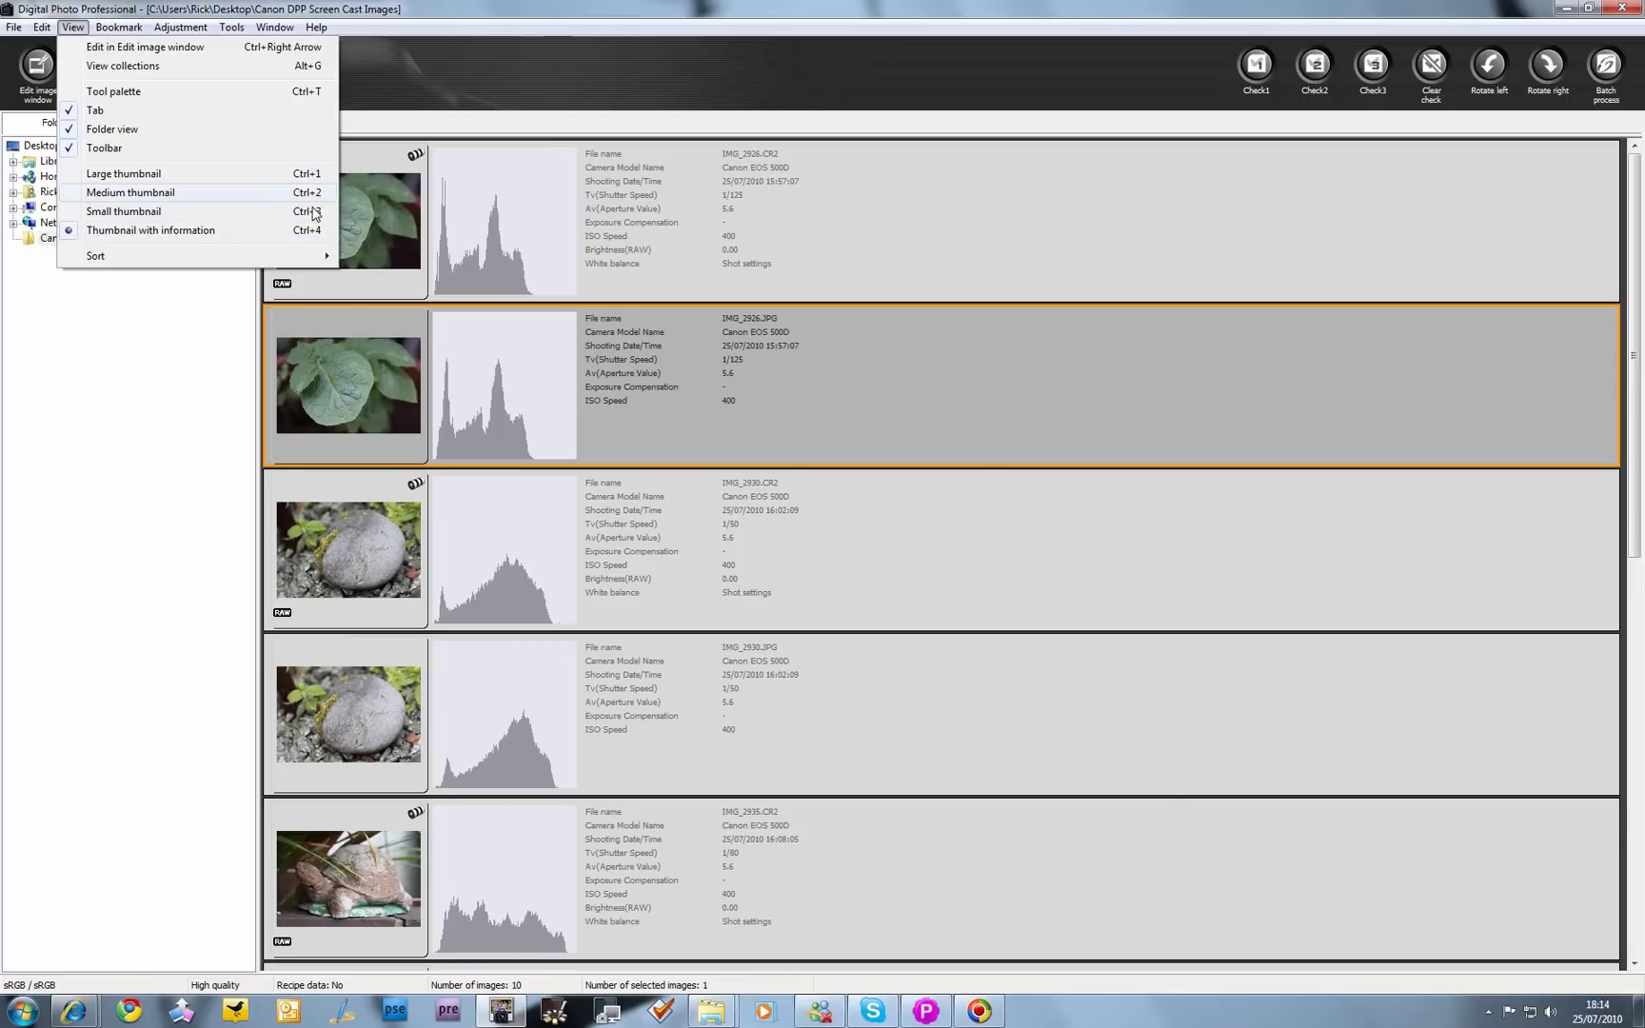
Cycle the thumbnails through small, medium and large, ending on thumbnails with information.
click(157, 212)
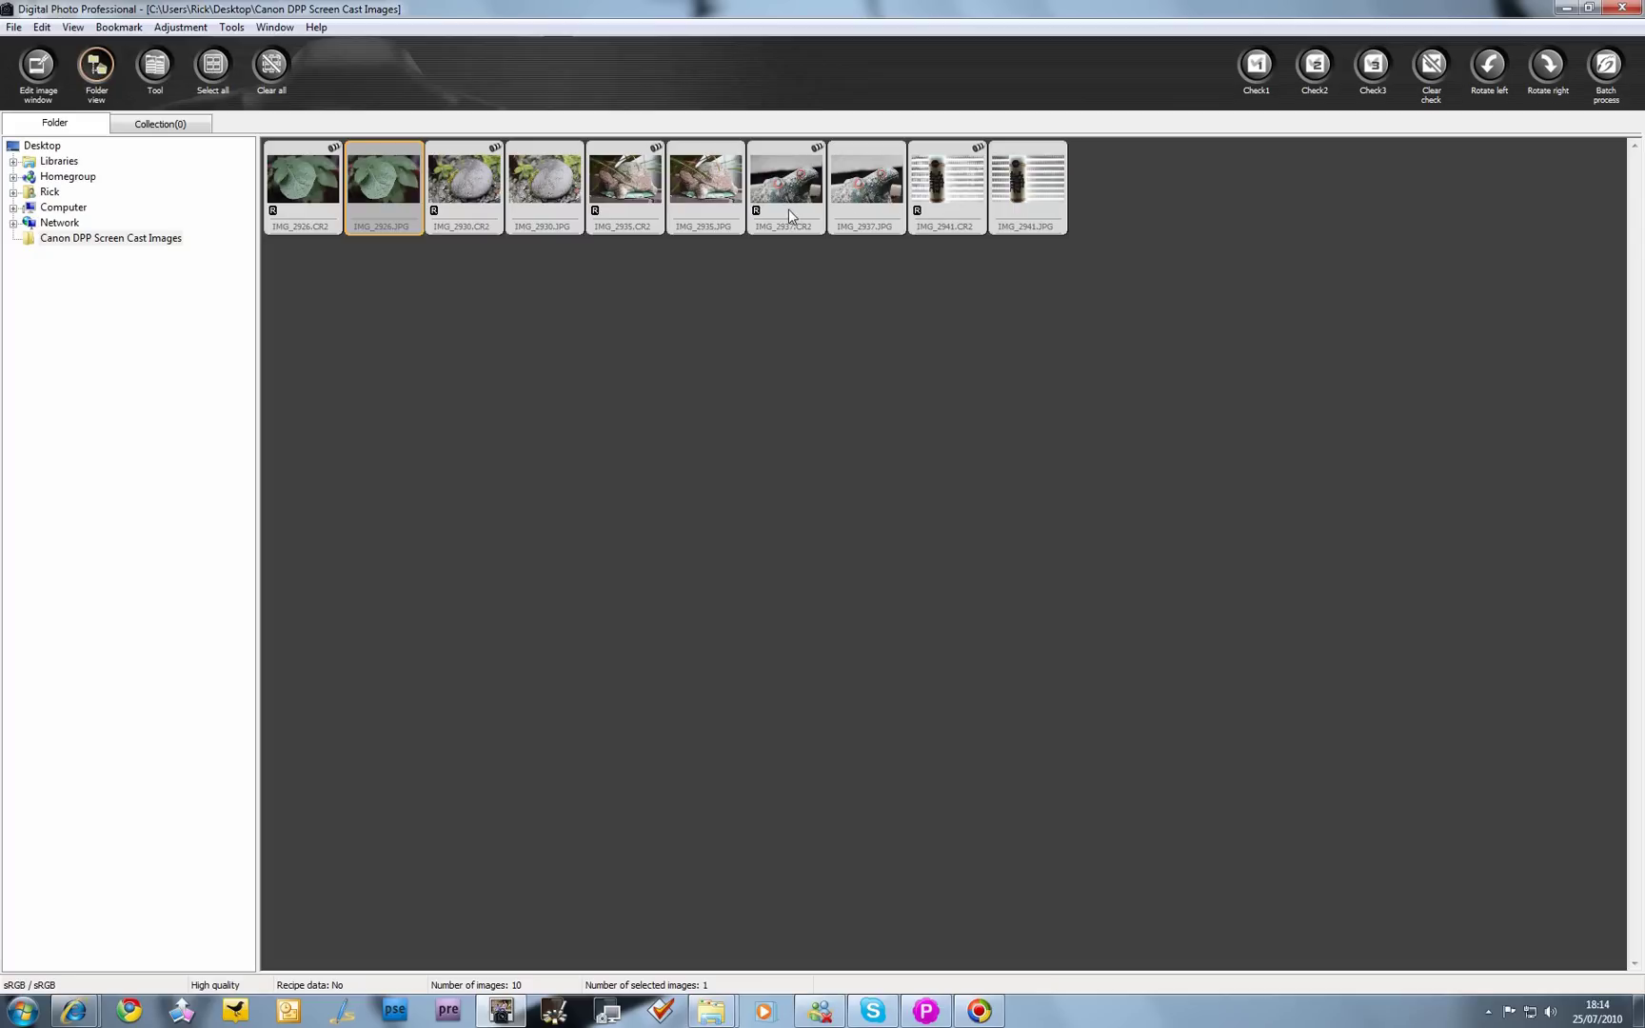
click(73, 27)
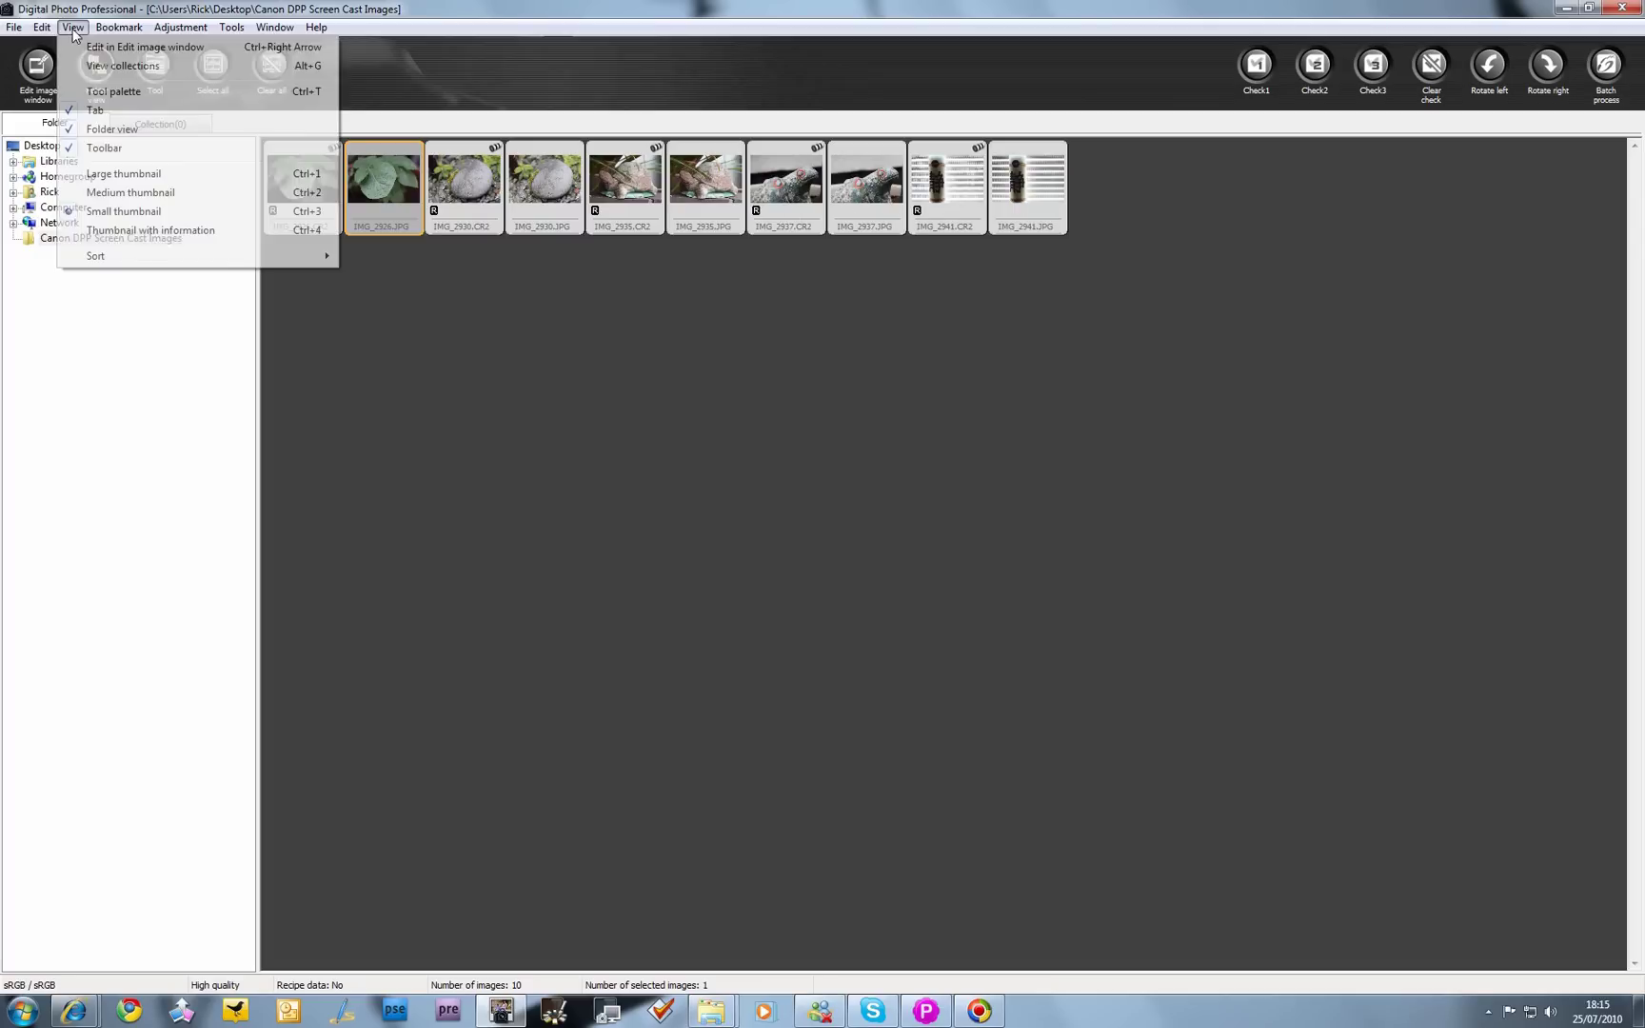
click(144, 194)
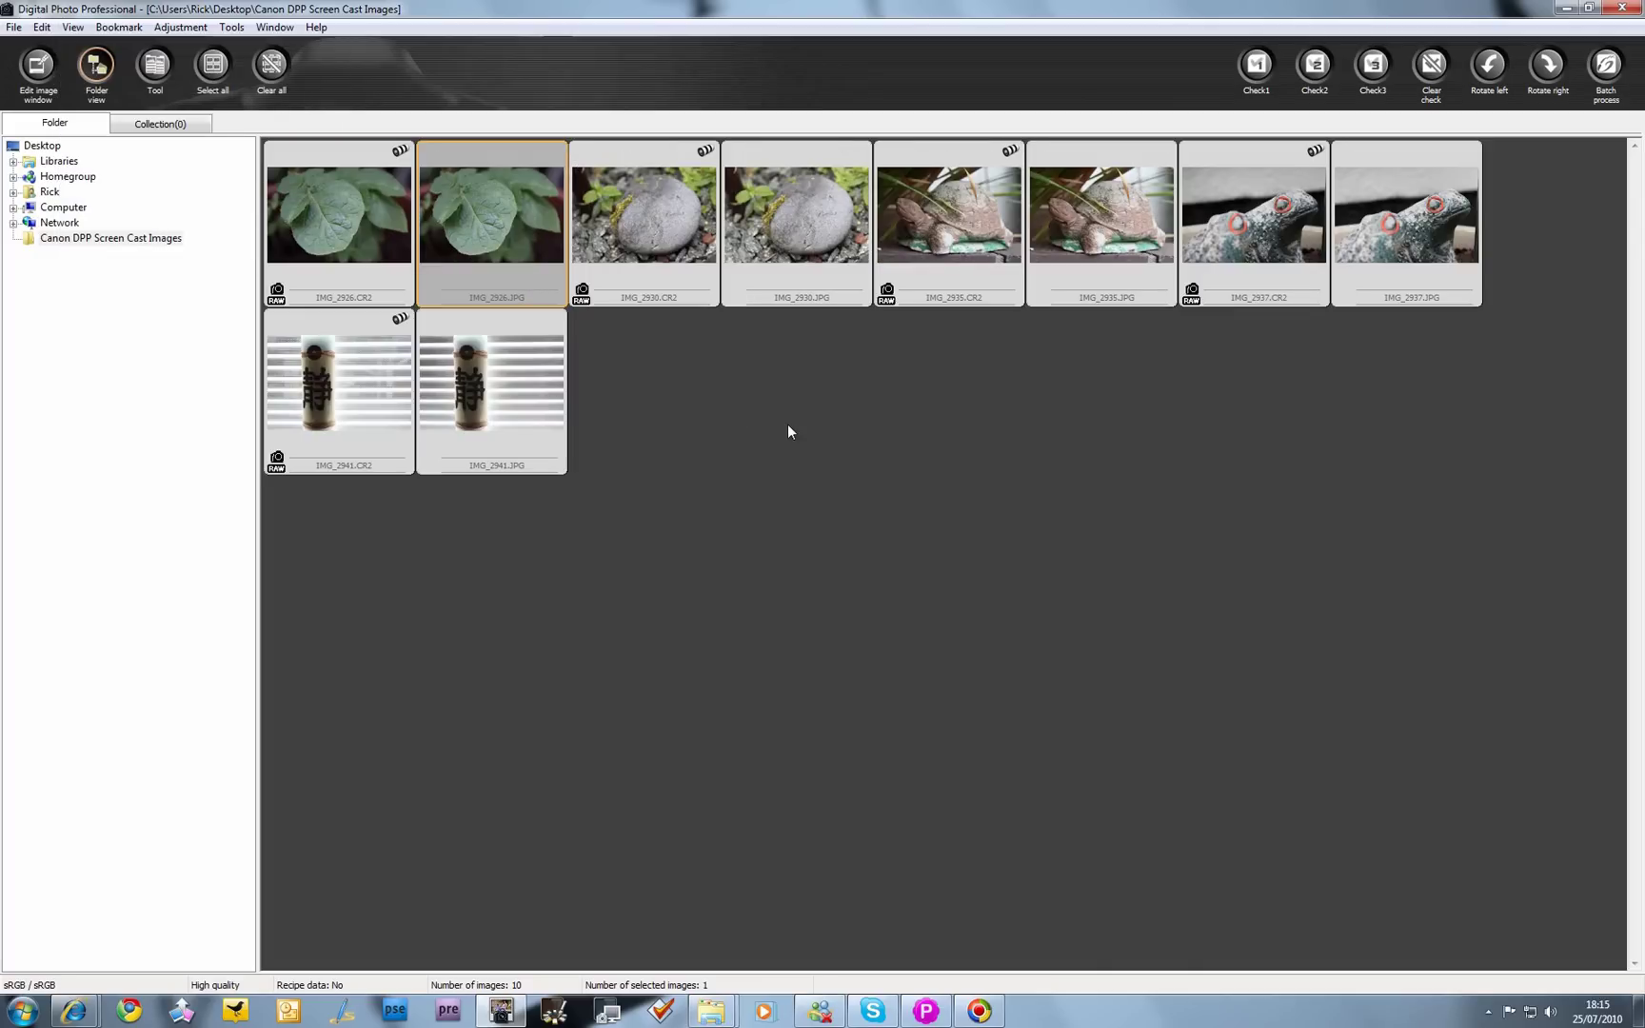
key(ctrl+4)
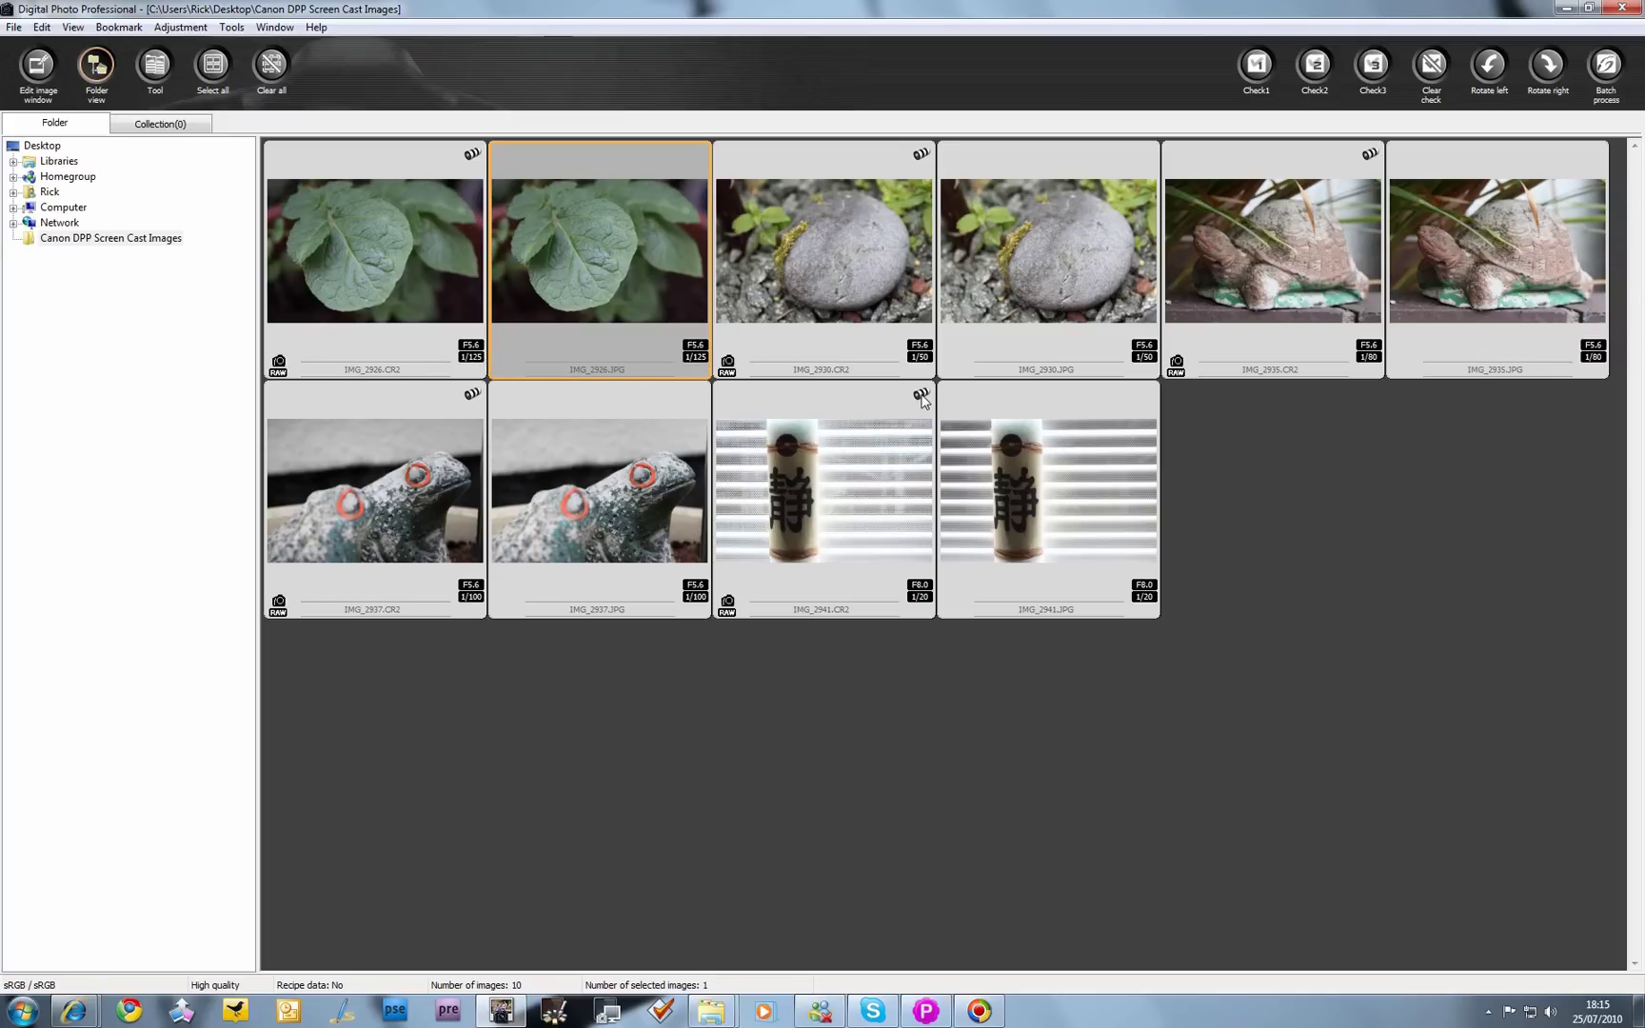
key(ctrl+4)
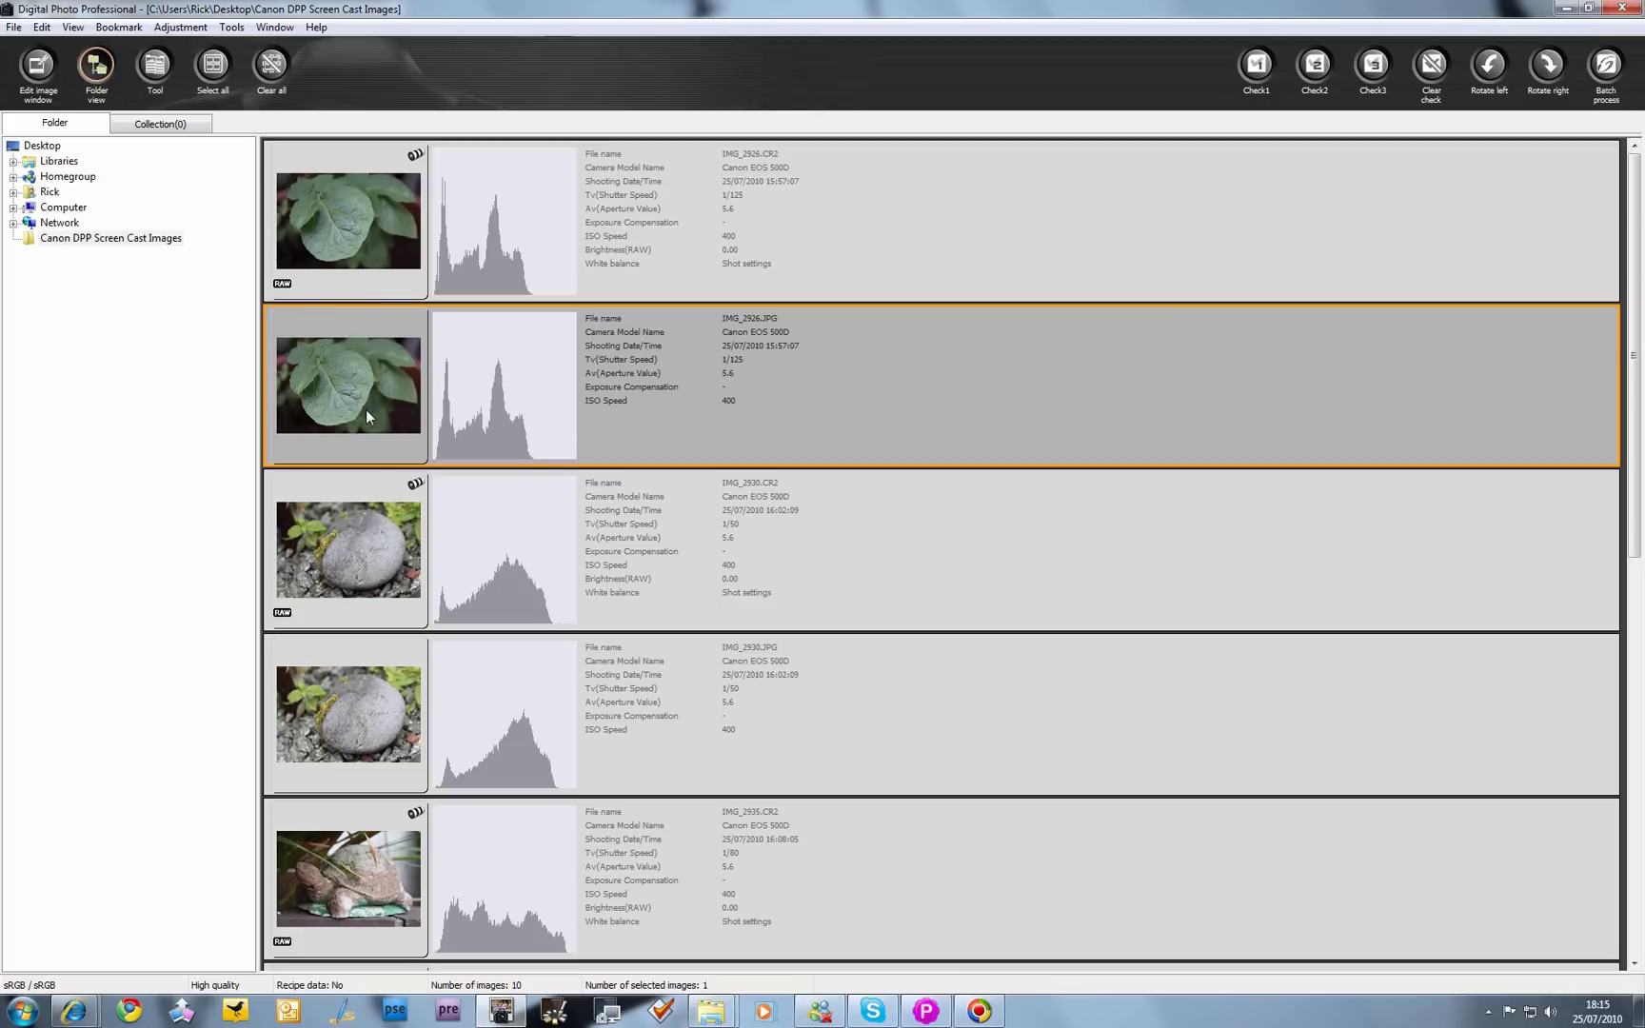
click(398, 162)
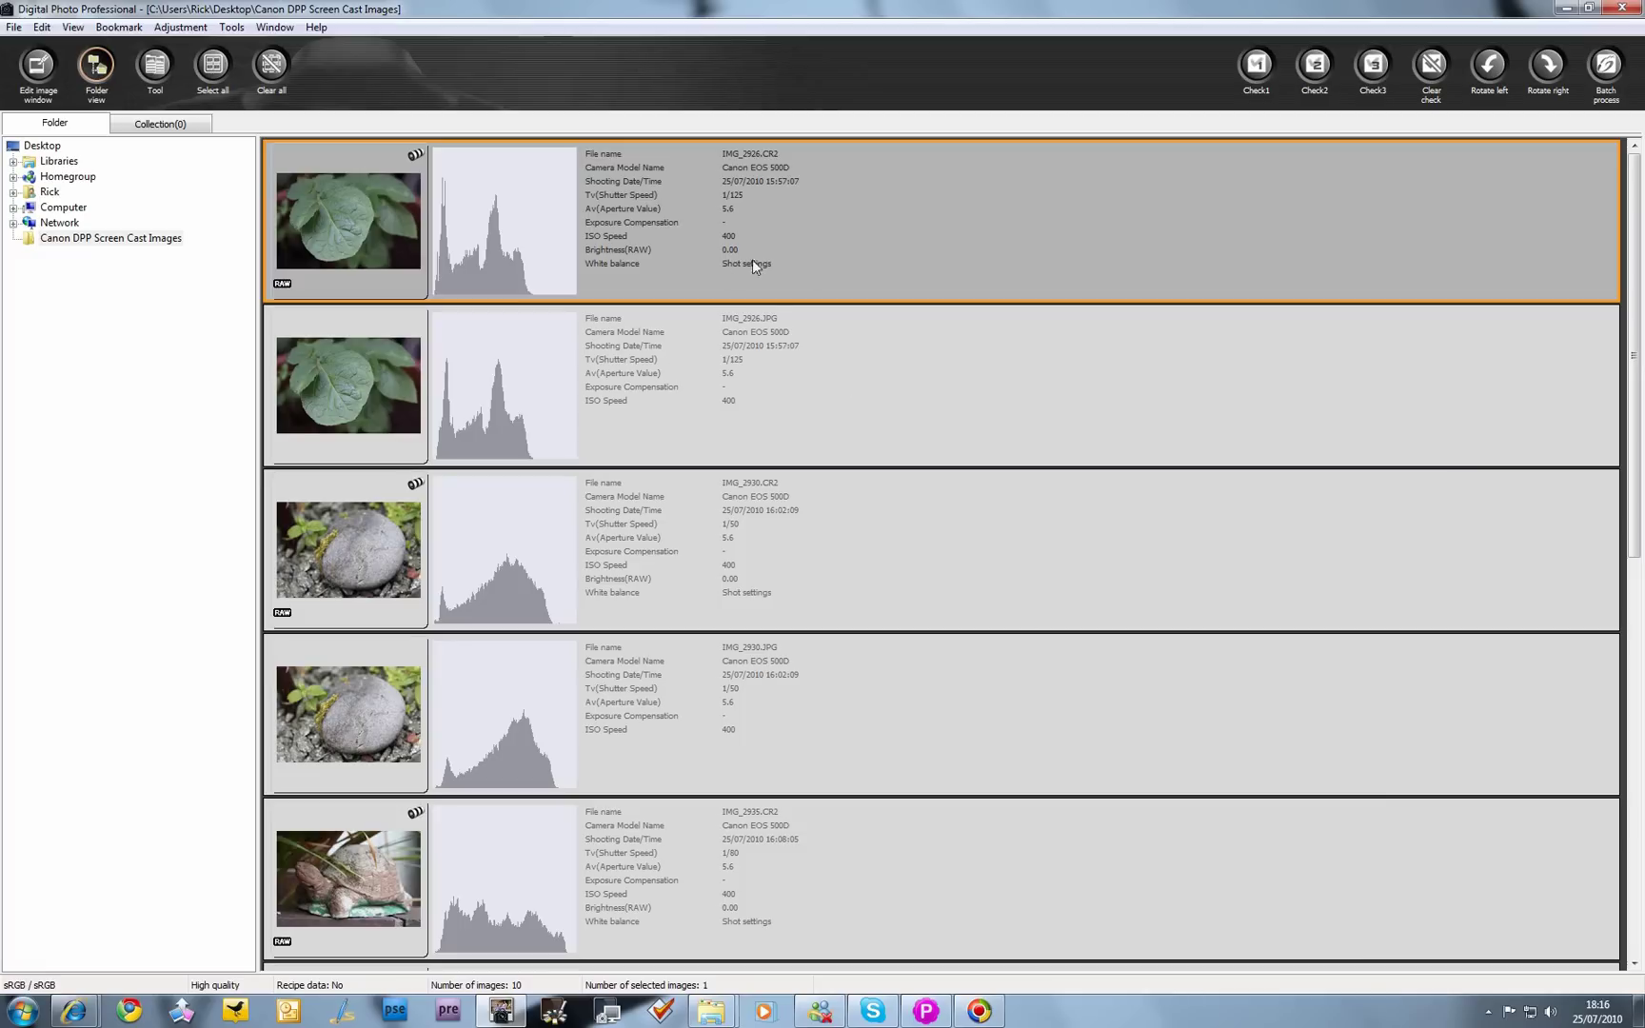
scroll(752, 420, down, 2)
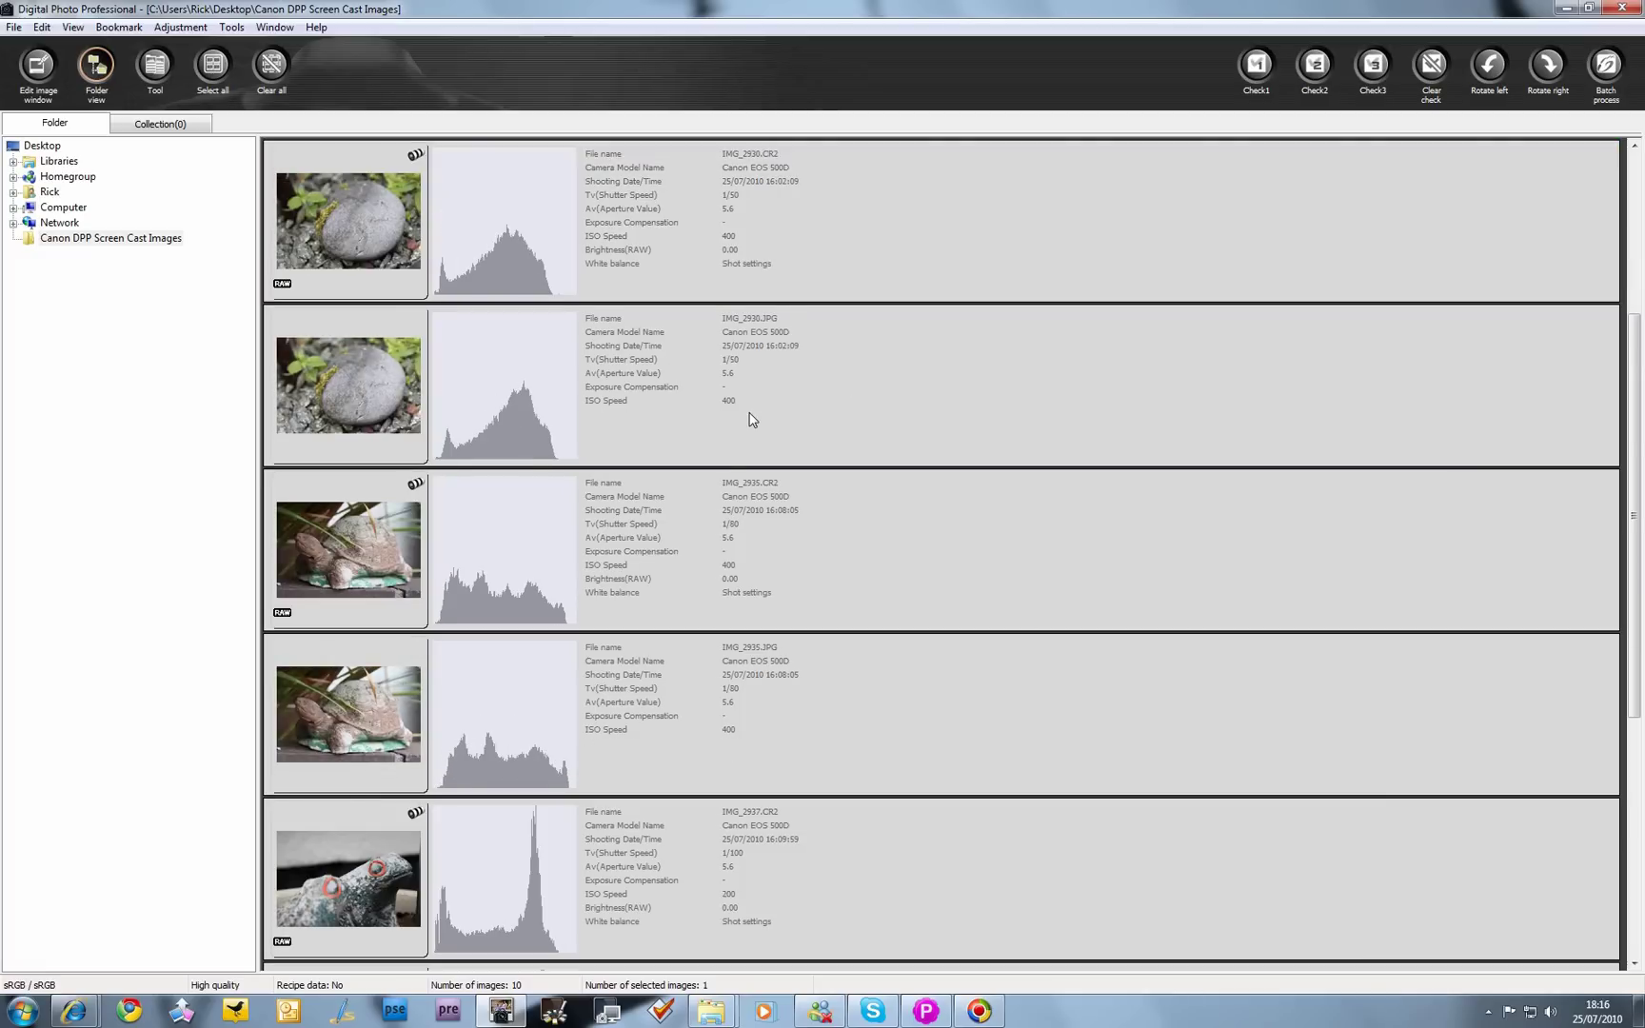
scroll(752, 420, up, 2)
scroll(751, 419, down, 1)
scroll(599, 315, up, 1)
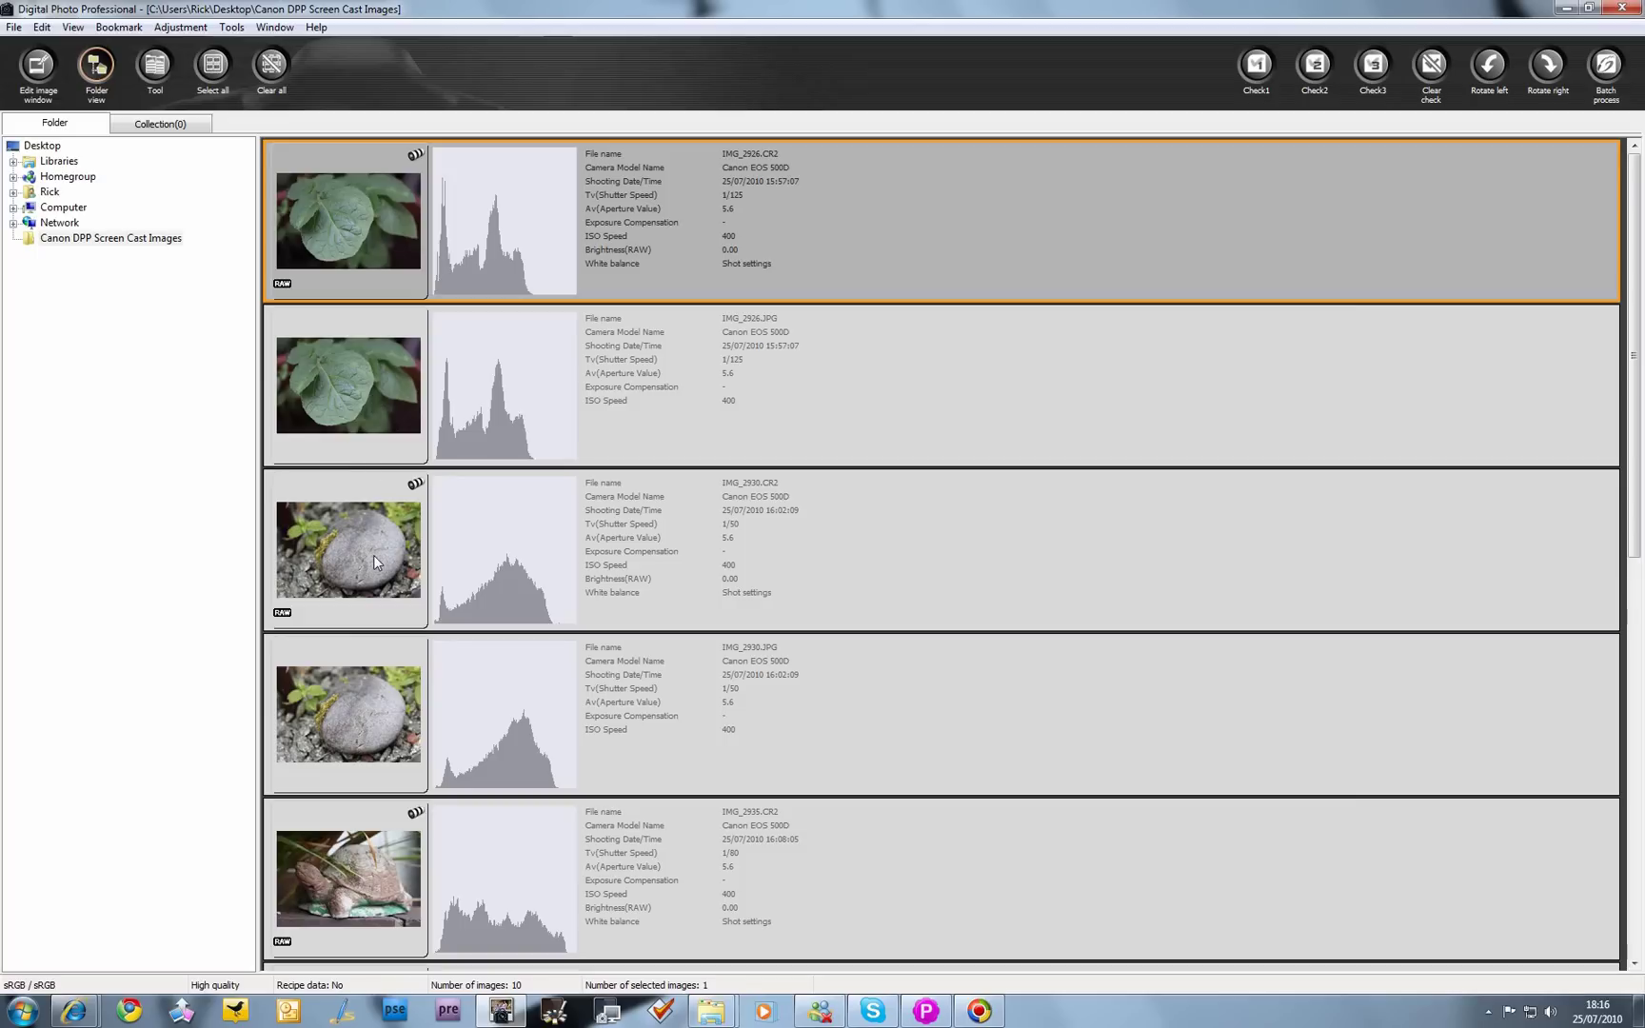
scroll(385, 625, down, 2)
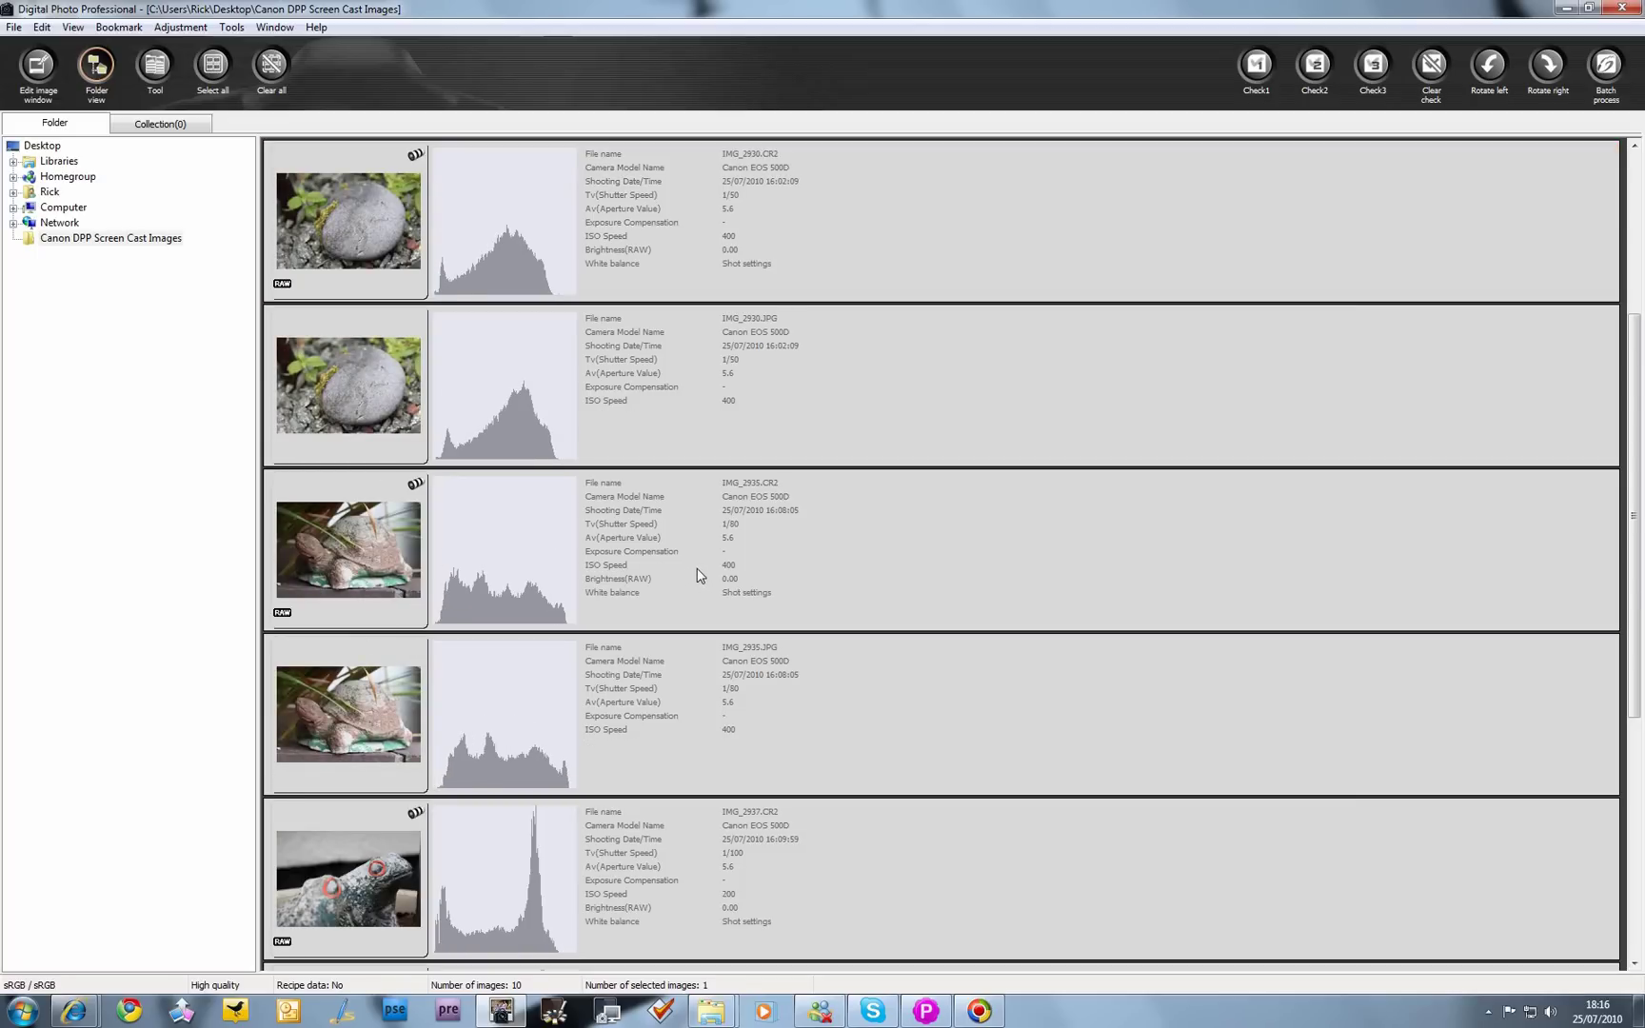
scroll(698, 575, down, 2)
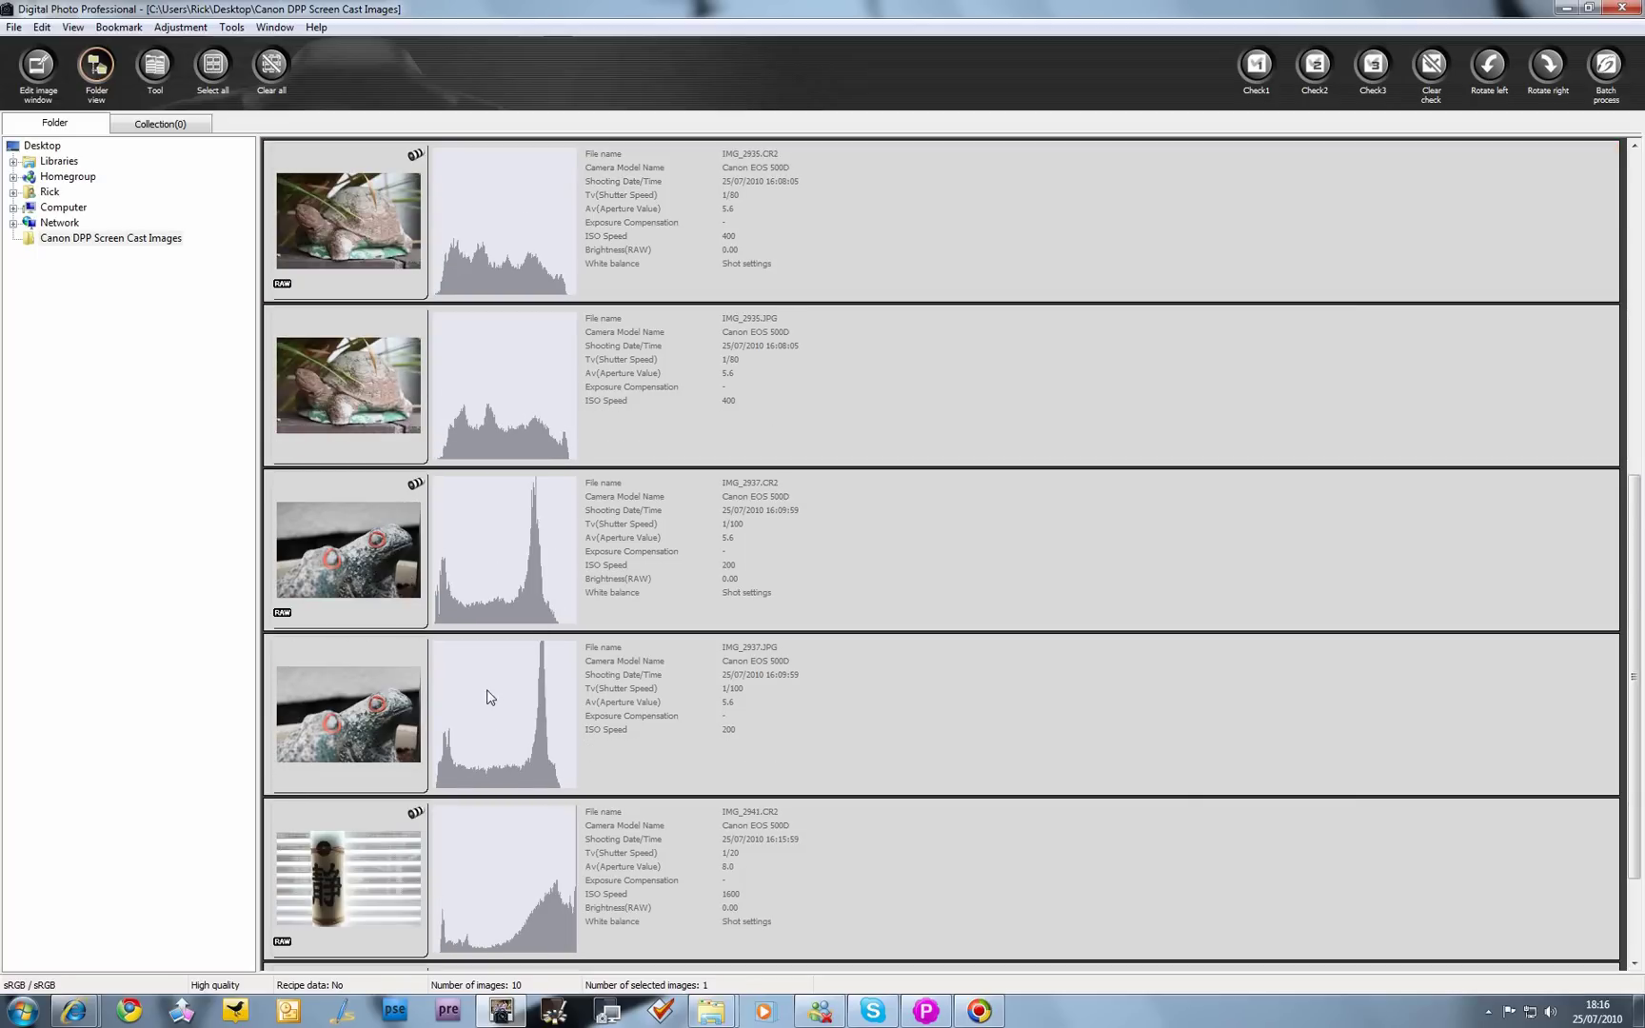
scroll(357, 857, down, 1)
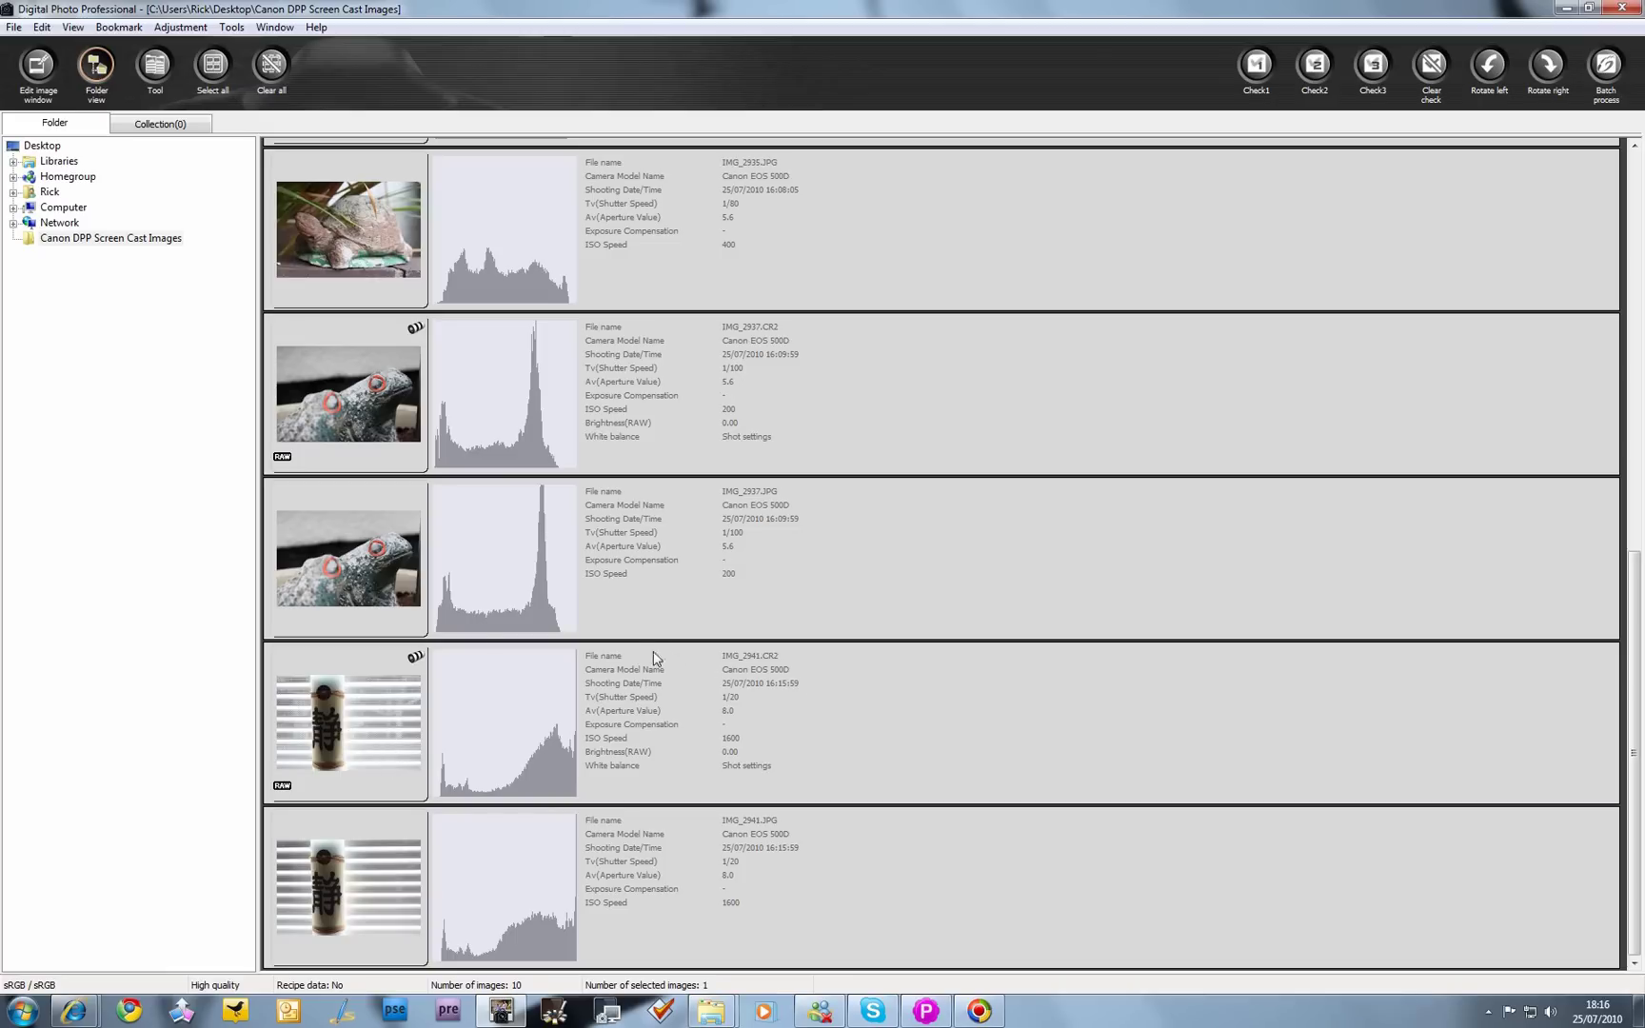
scroll(786, 752, up, 1)
scroll(786, 752, up, 4)
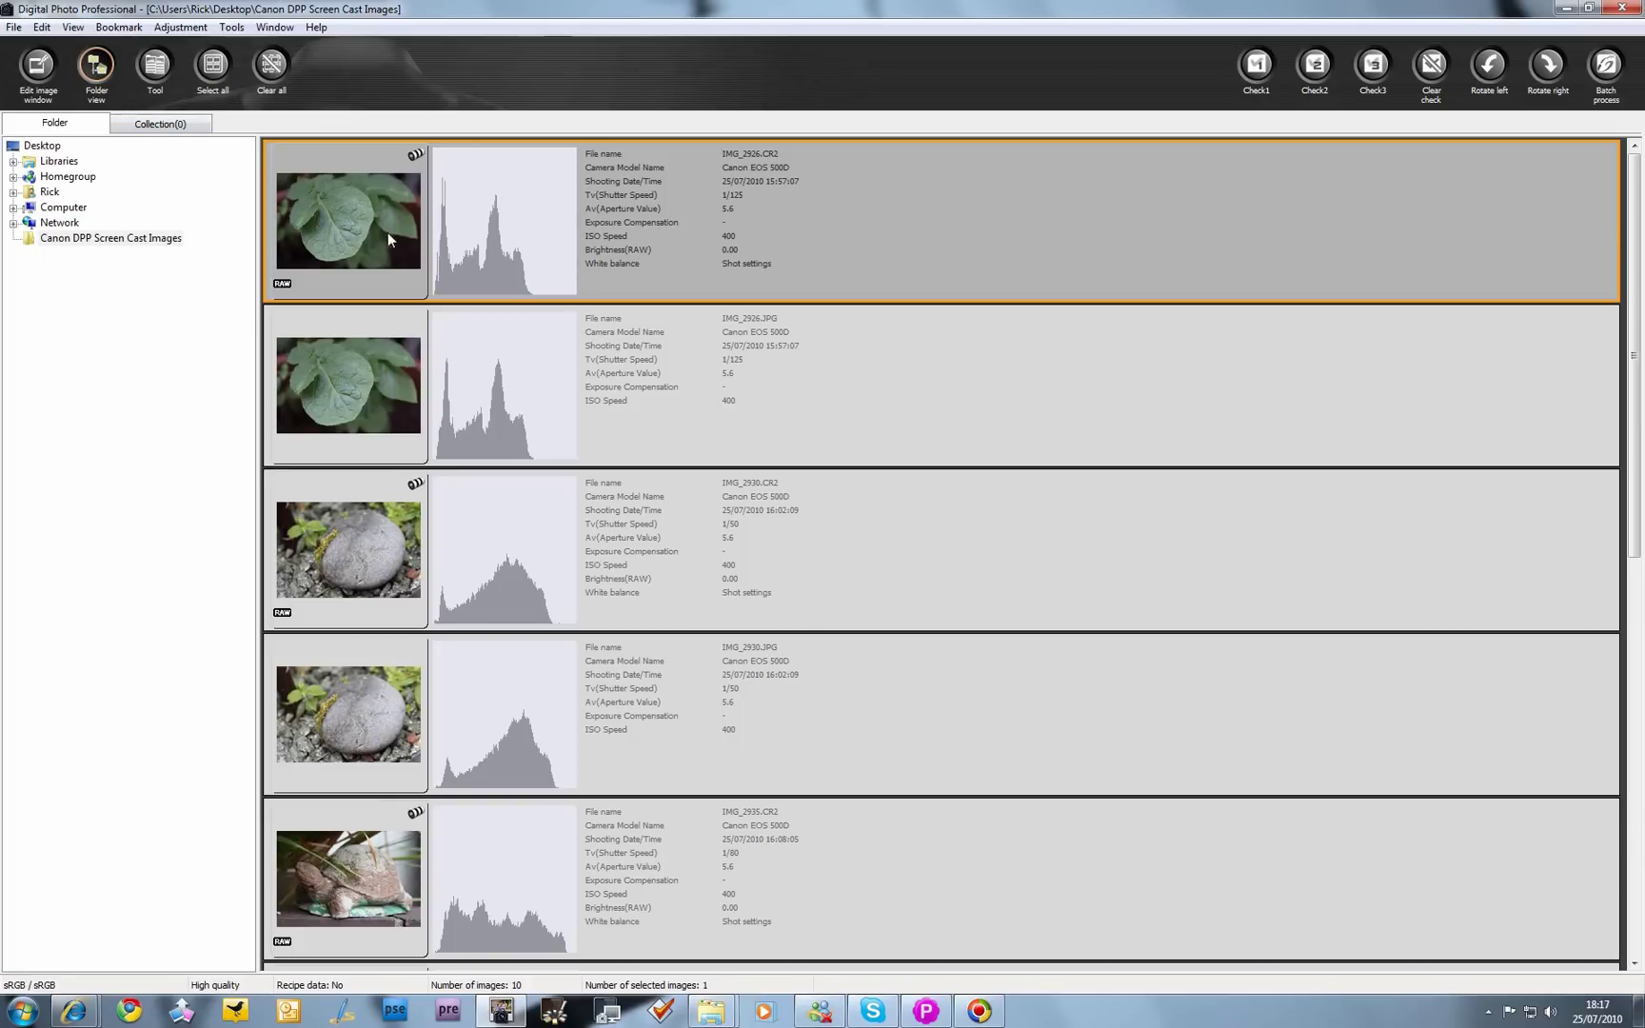
key(ctrl+e)
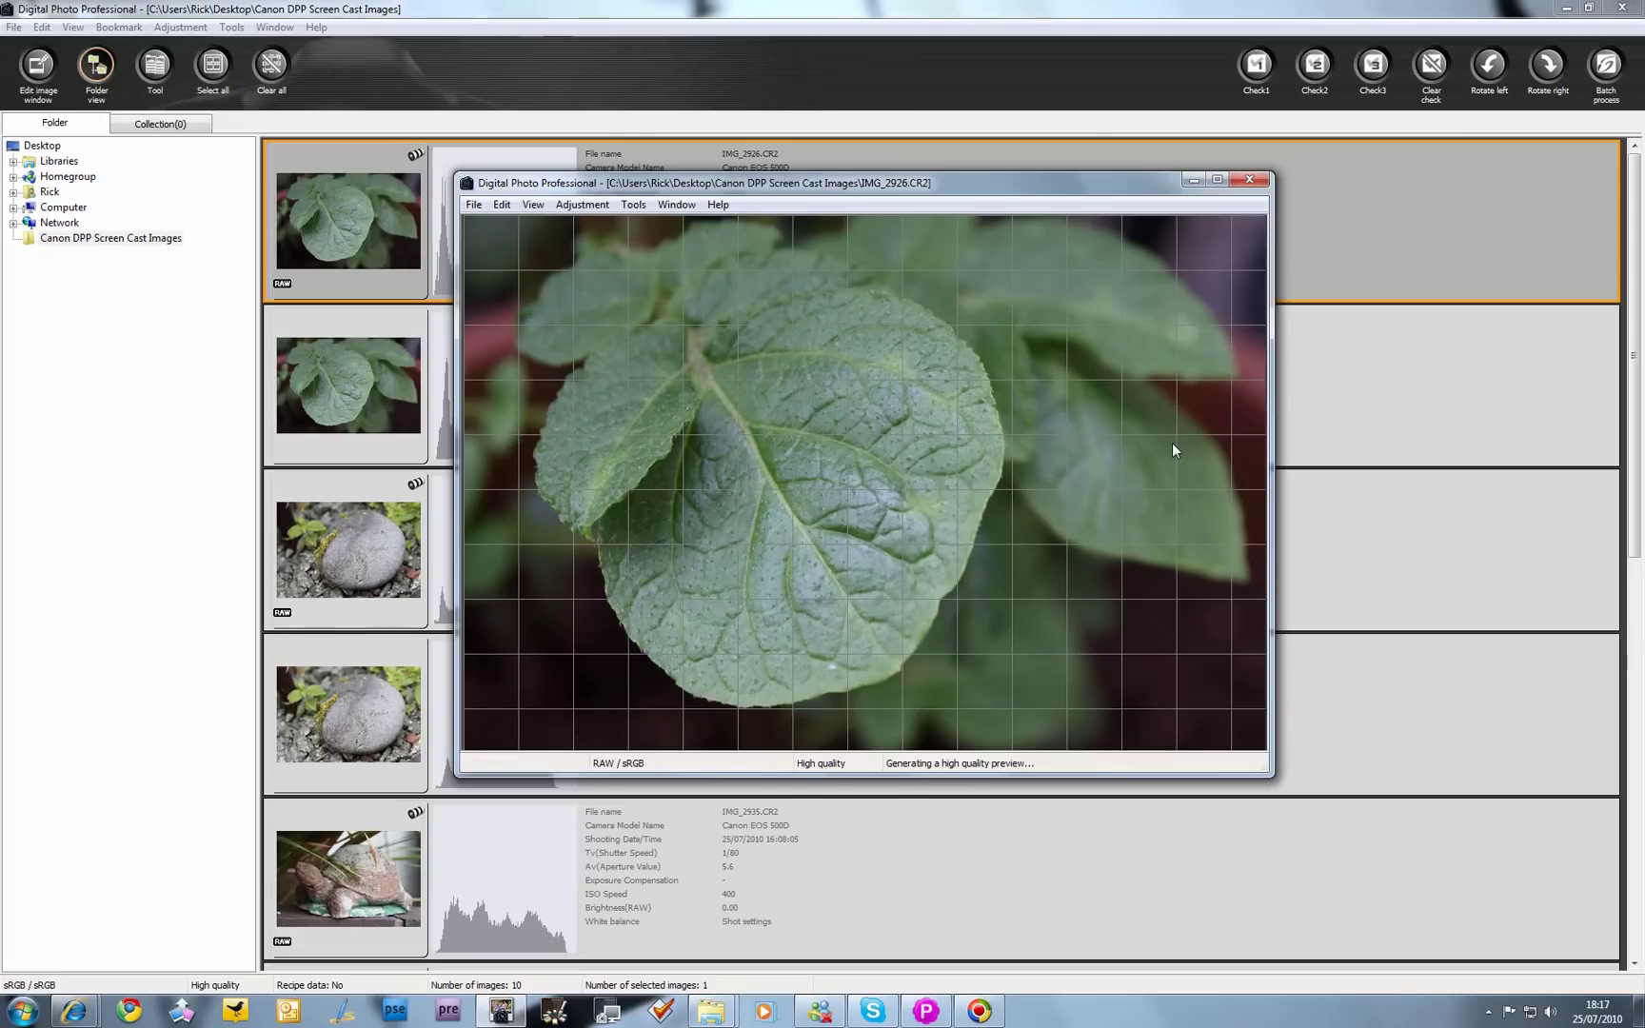
click(1249, 180)
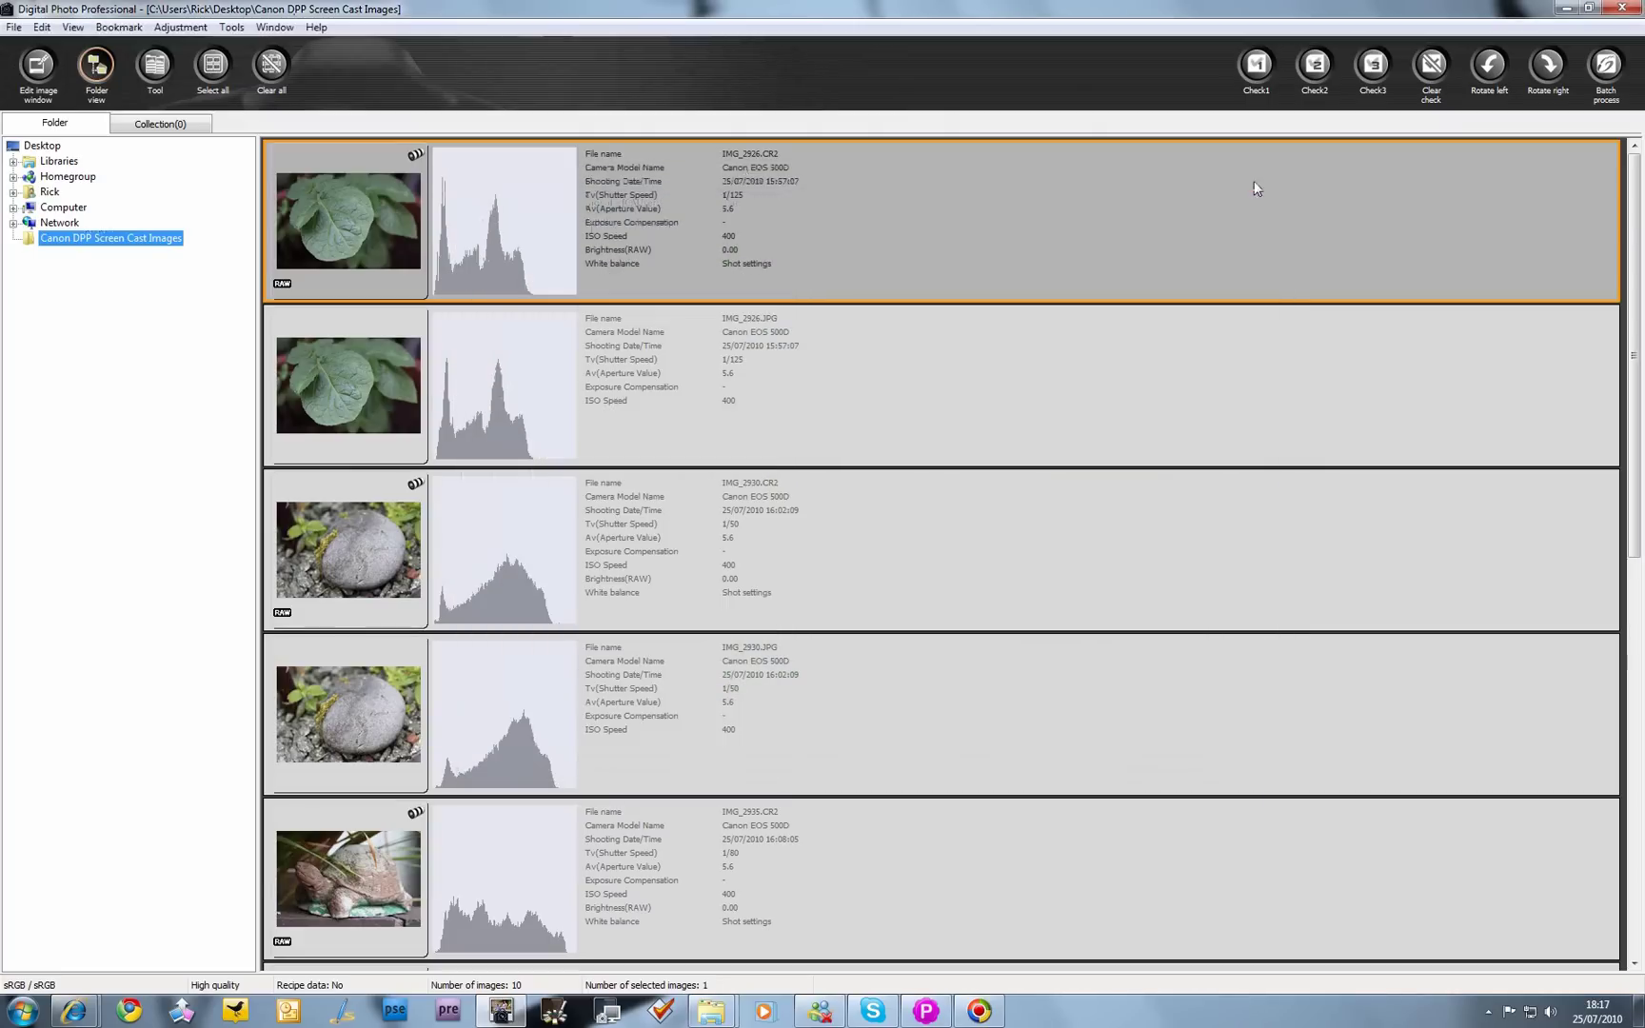
Open the Info window for IMG_2926.CR2, widen it and scroll through its shooting values.
right_click(365, 219)
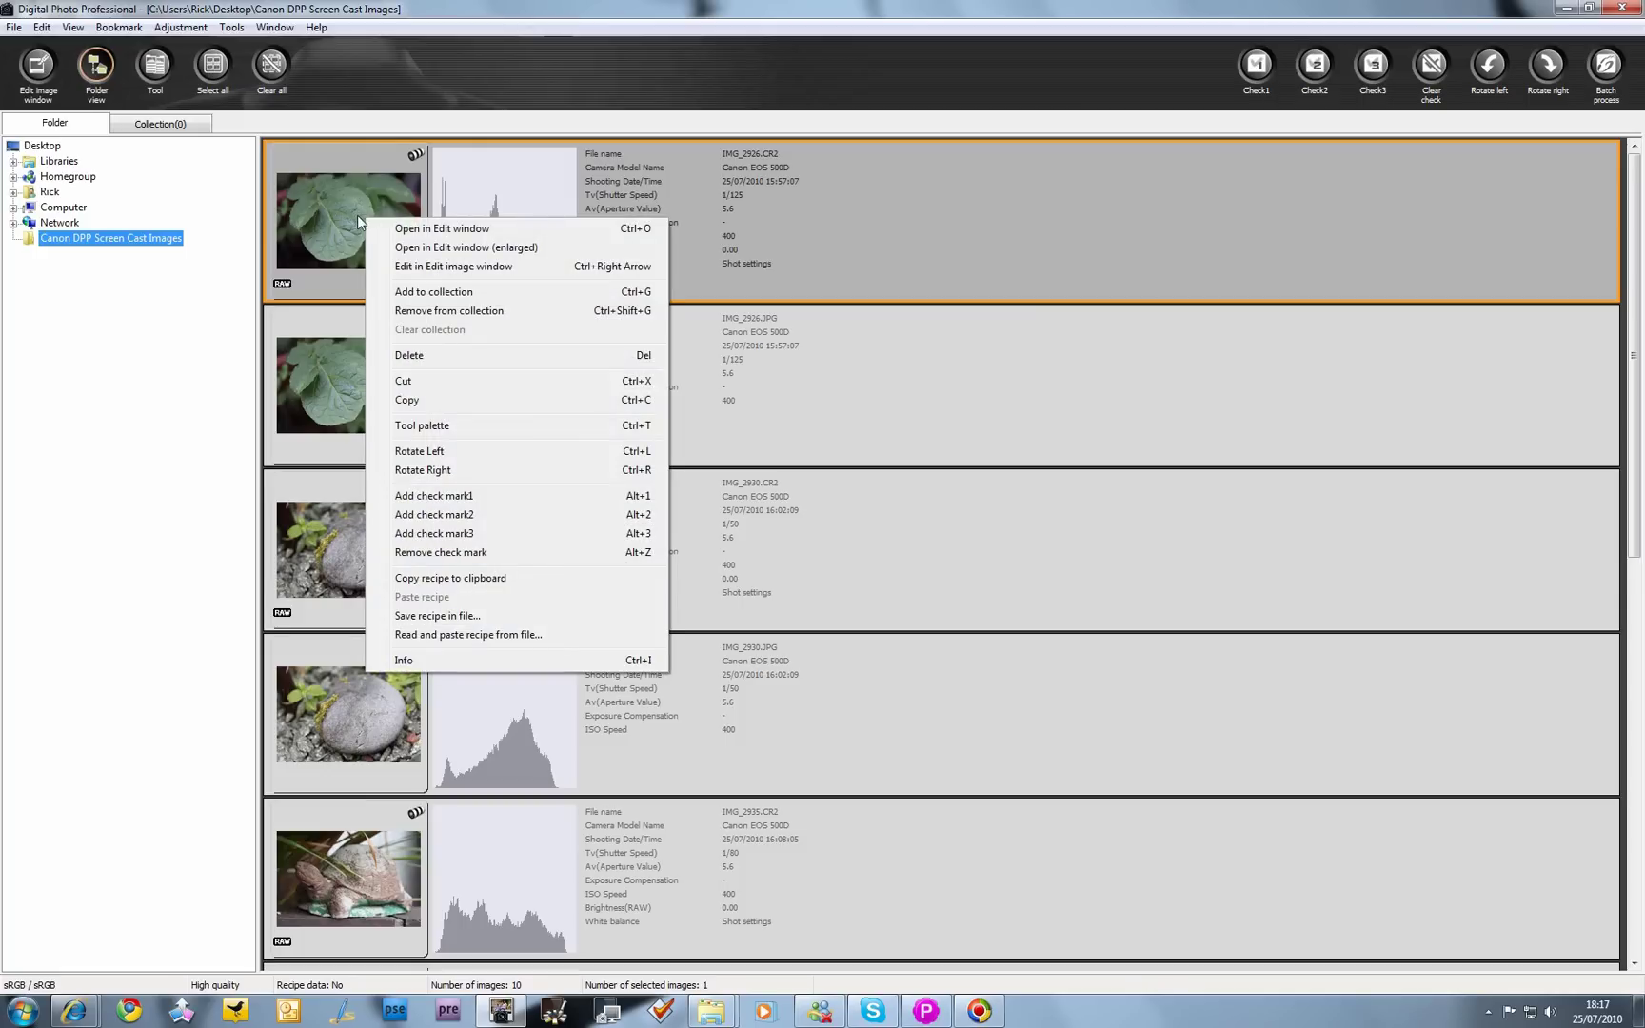
click(464, 670)
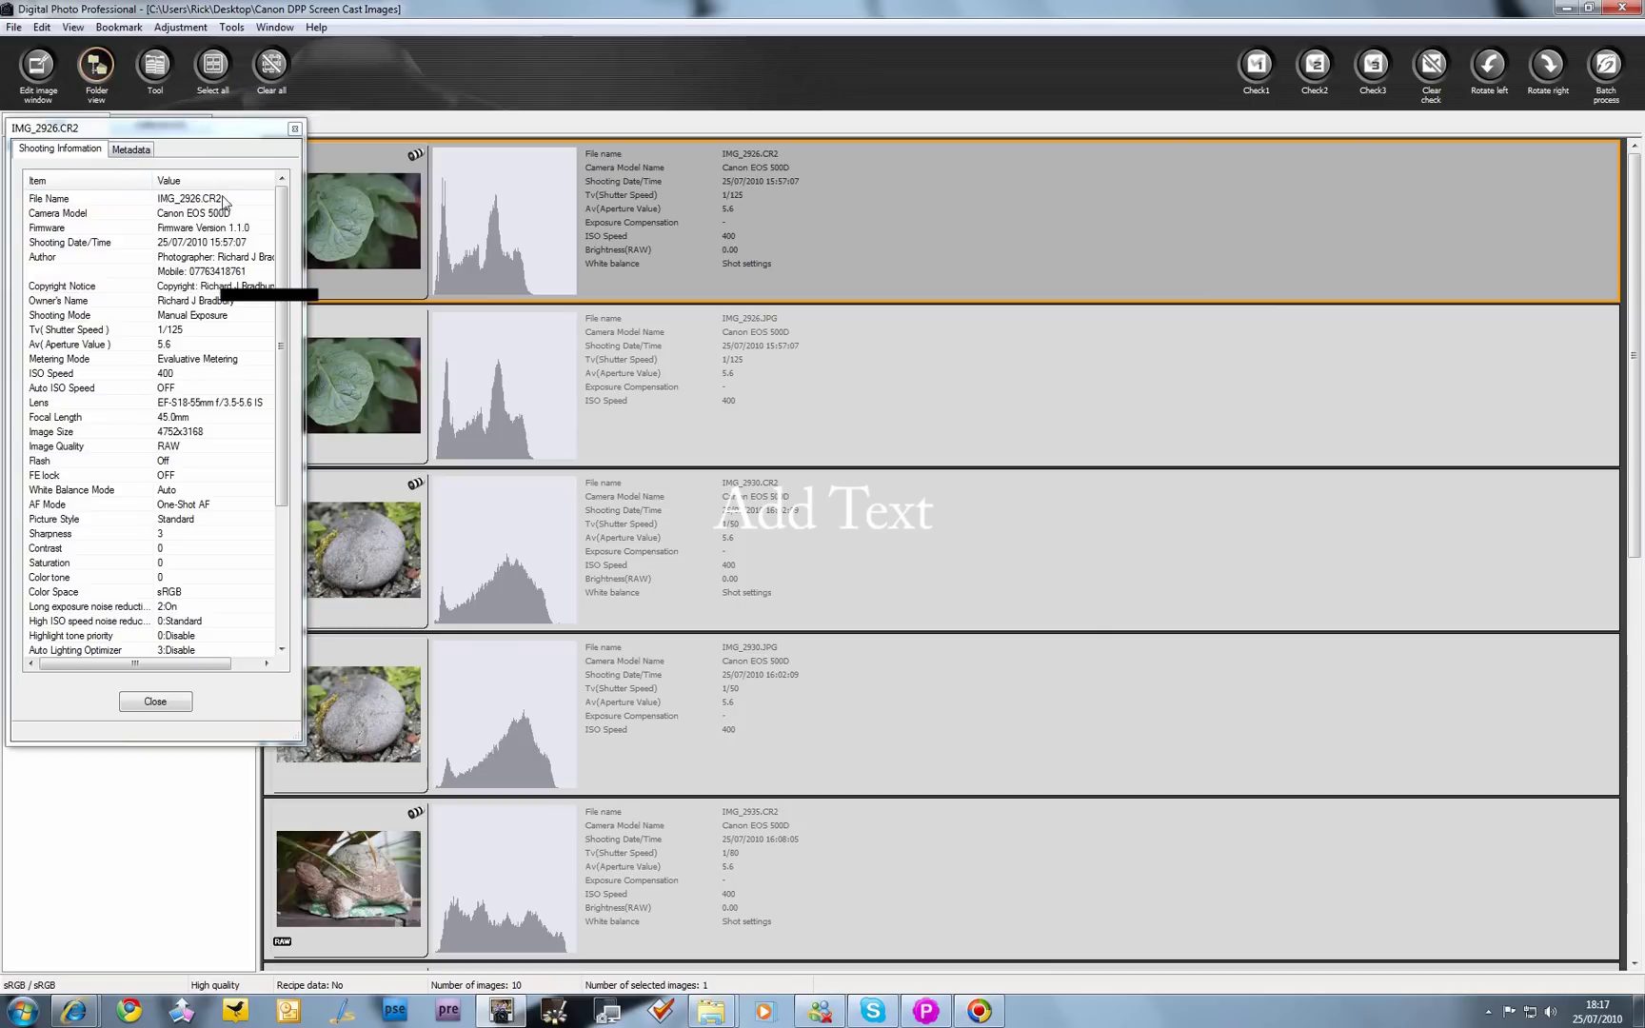
drag(302, 263, 484, 273)
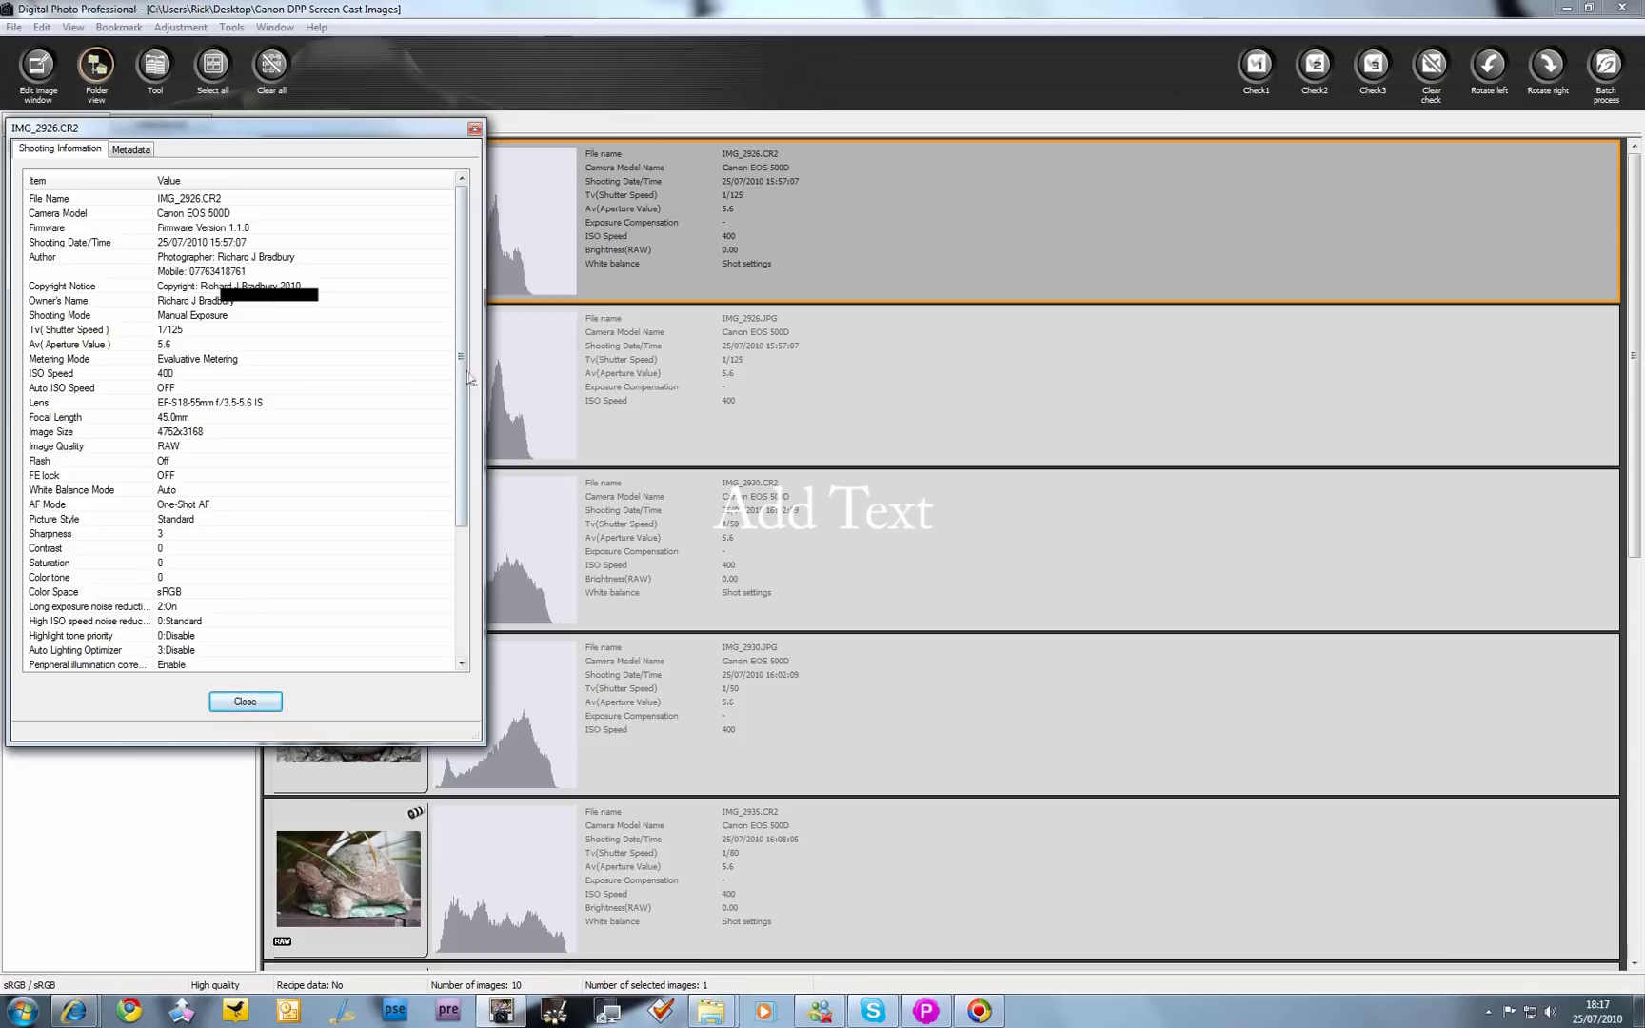
drag(460, 386, 458, 512)
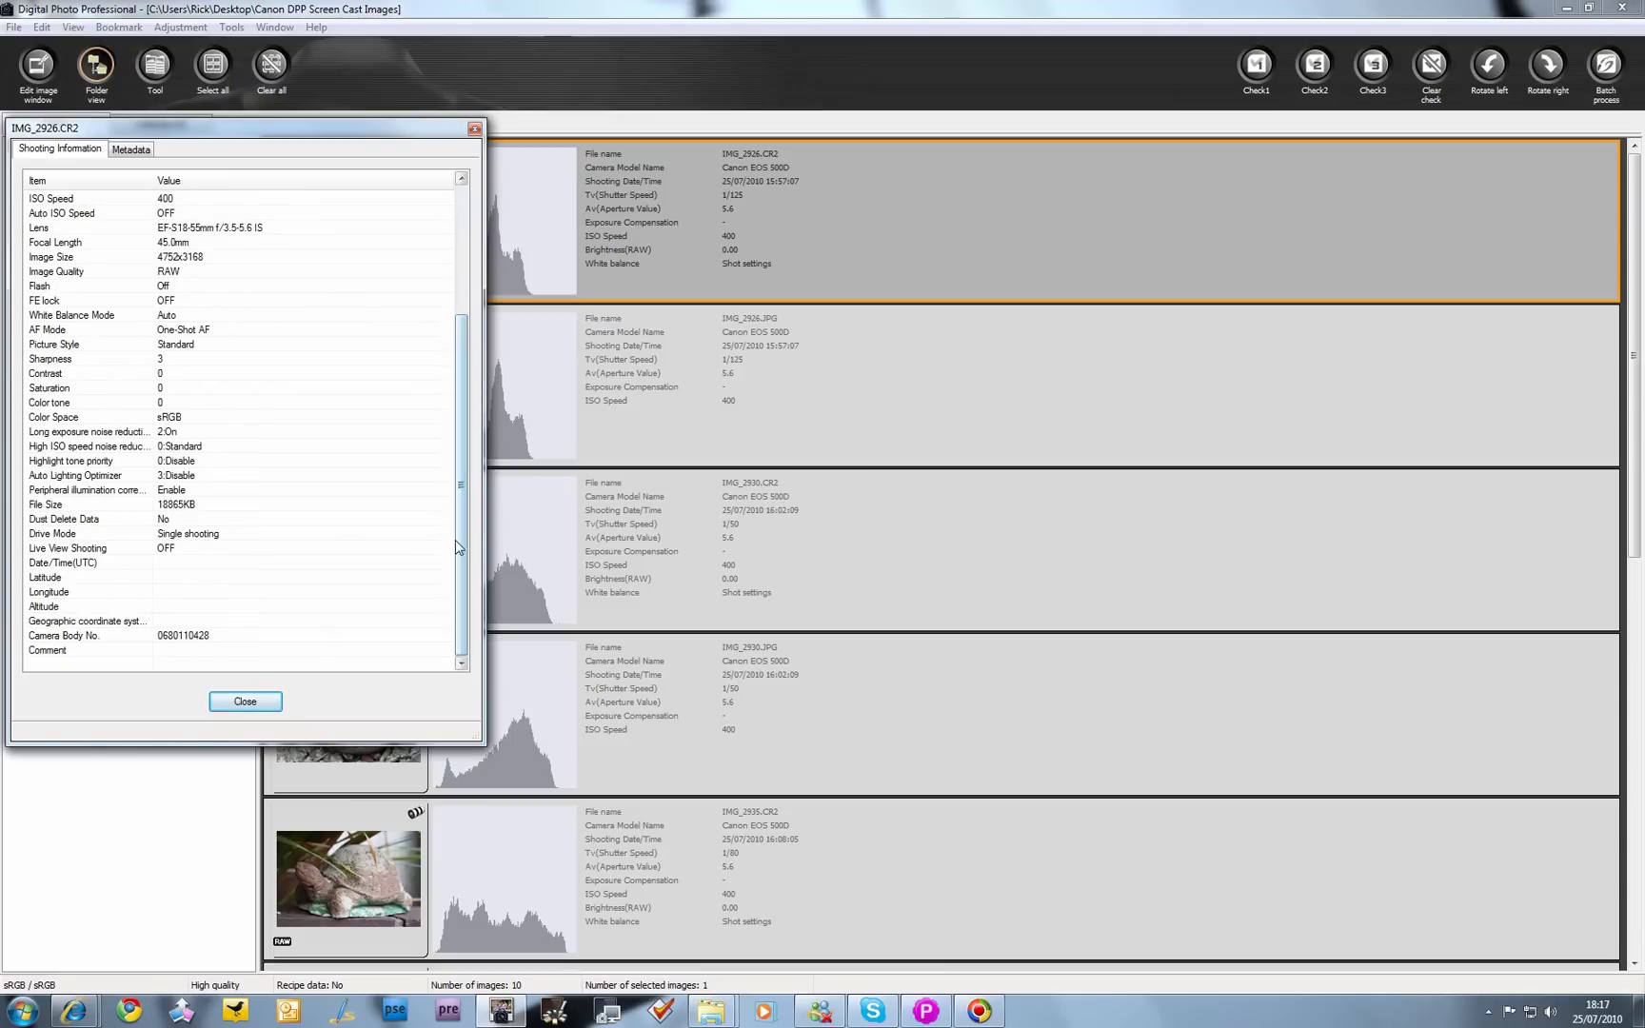
drag(461, 552, 453, 335)
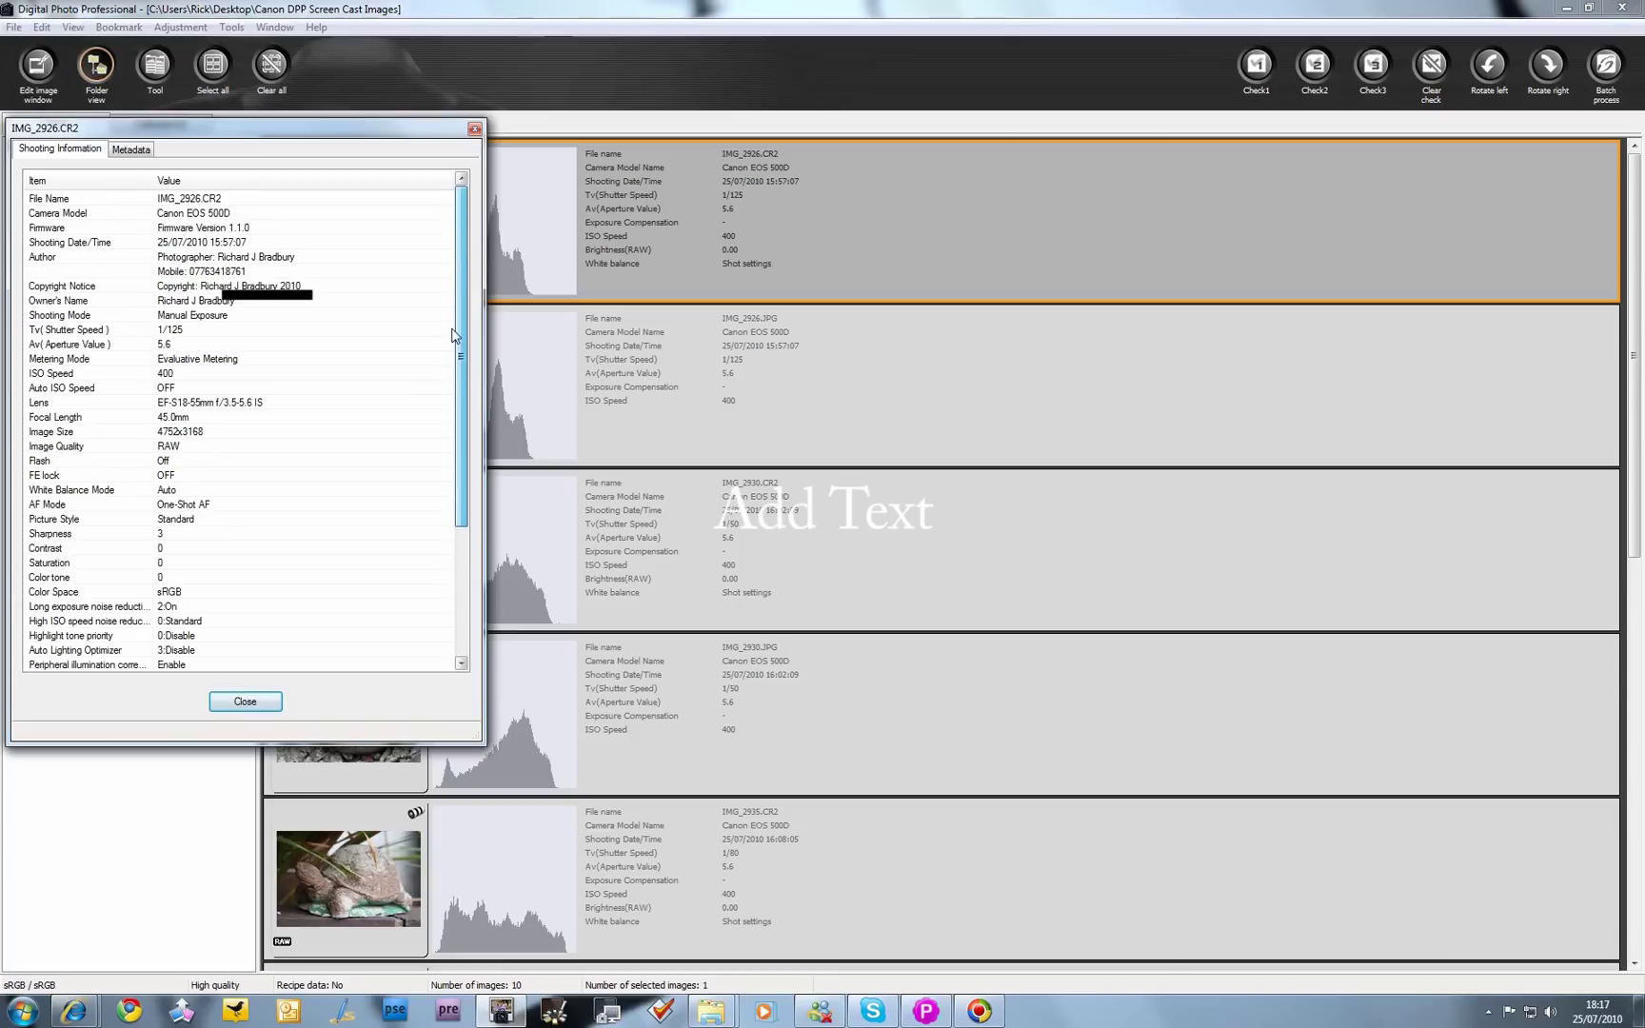
Close the IMG_2926.CR2 shooting information window.
click(274, 700)
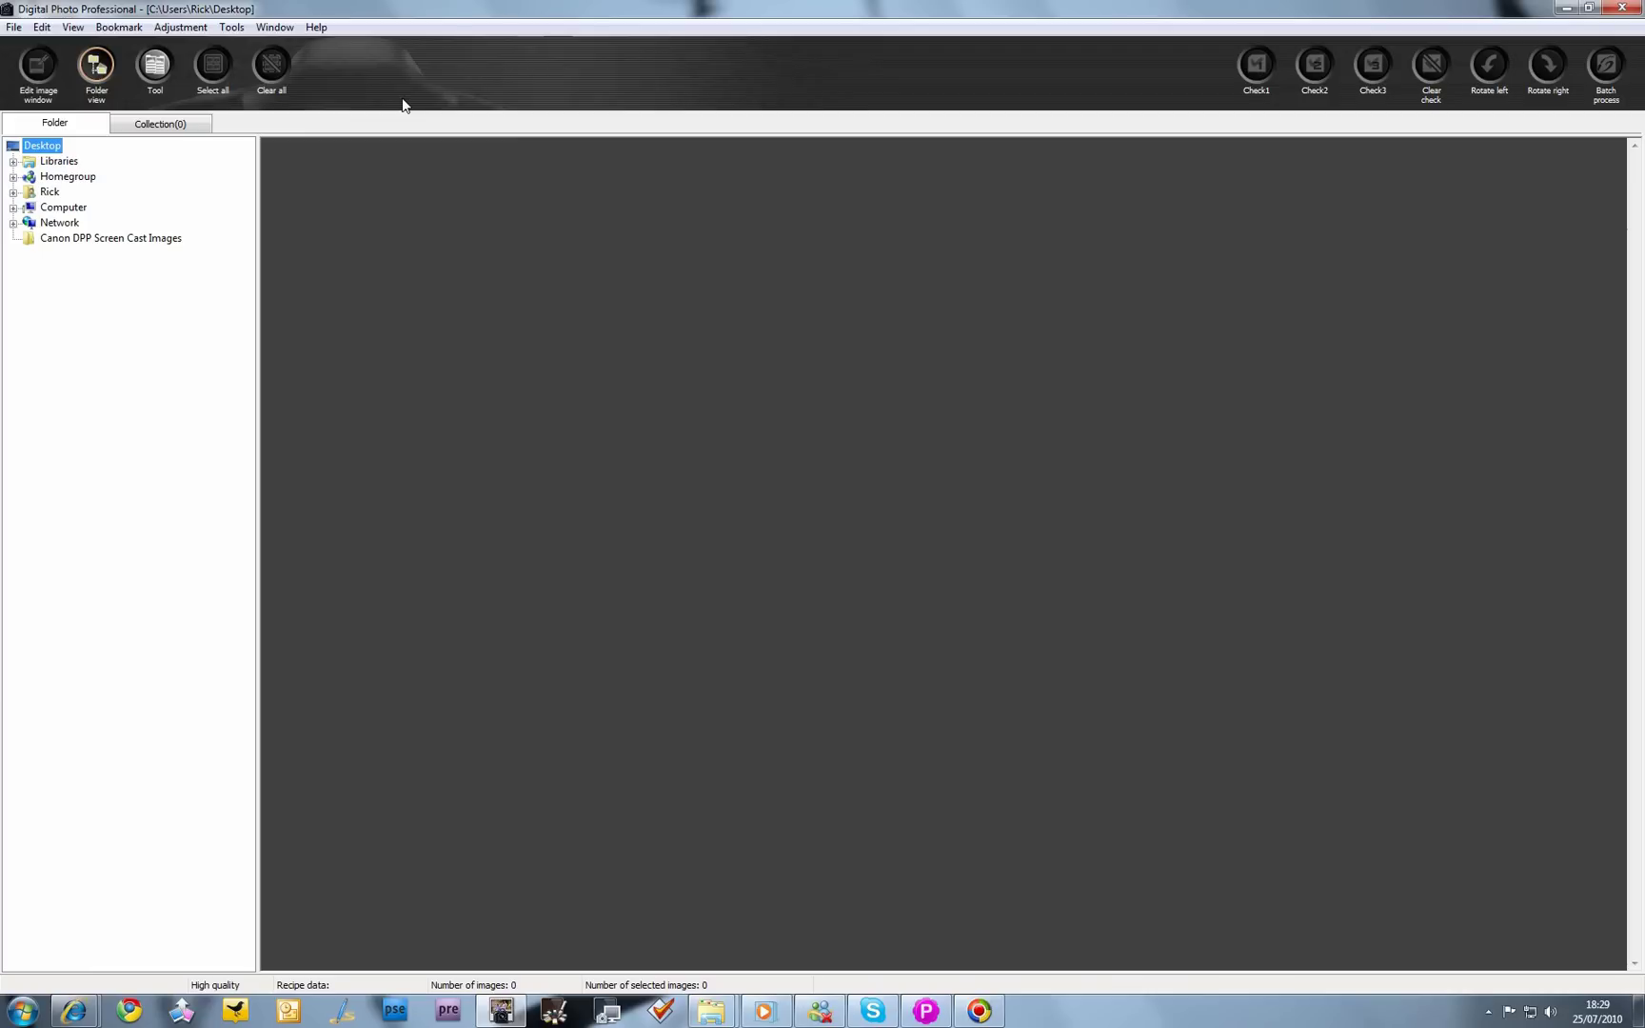
Bookmark the Desktop folder and confirm its path appears in the bookmark list.
click(119, 28)
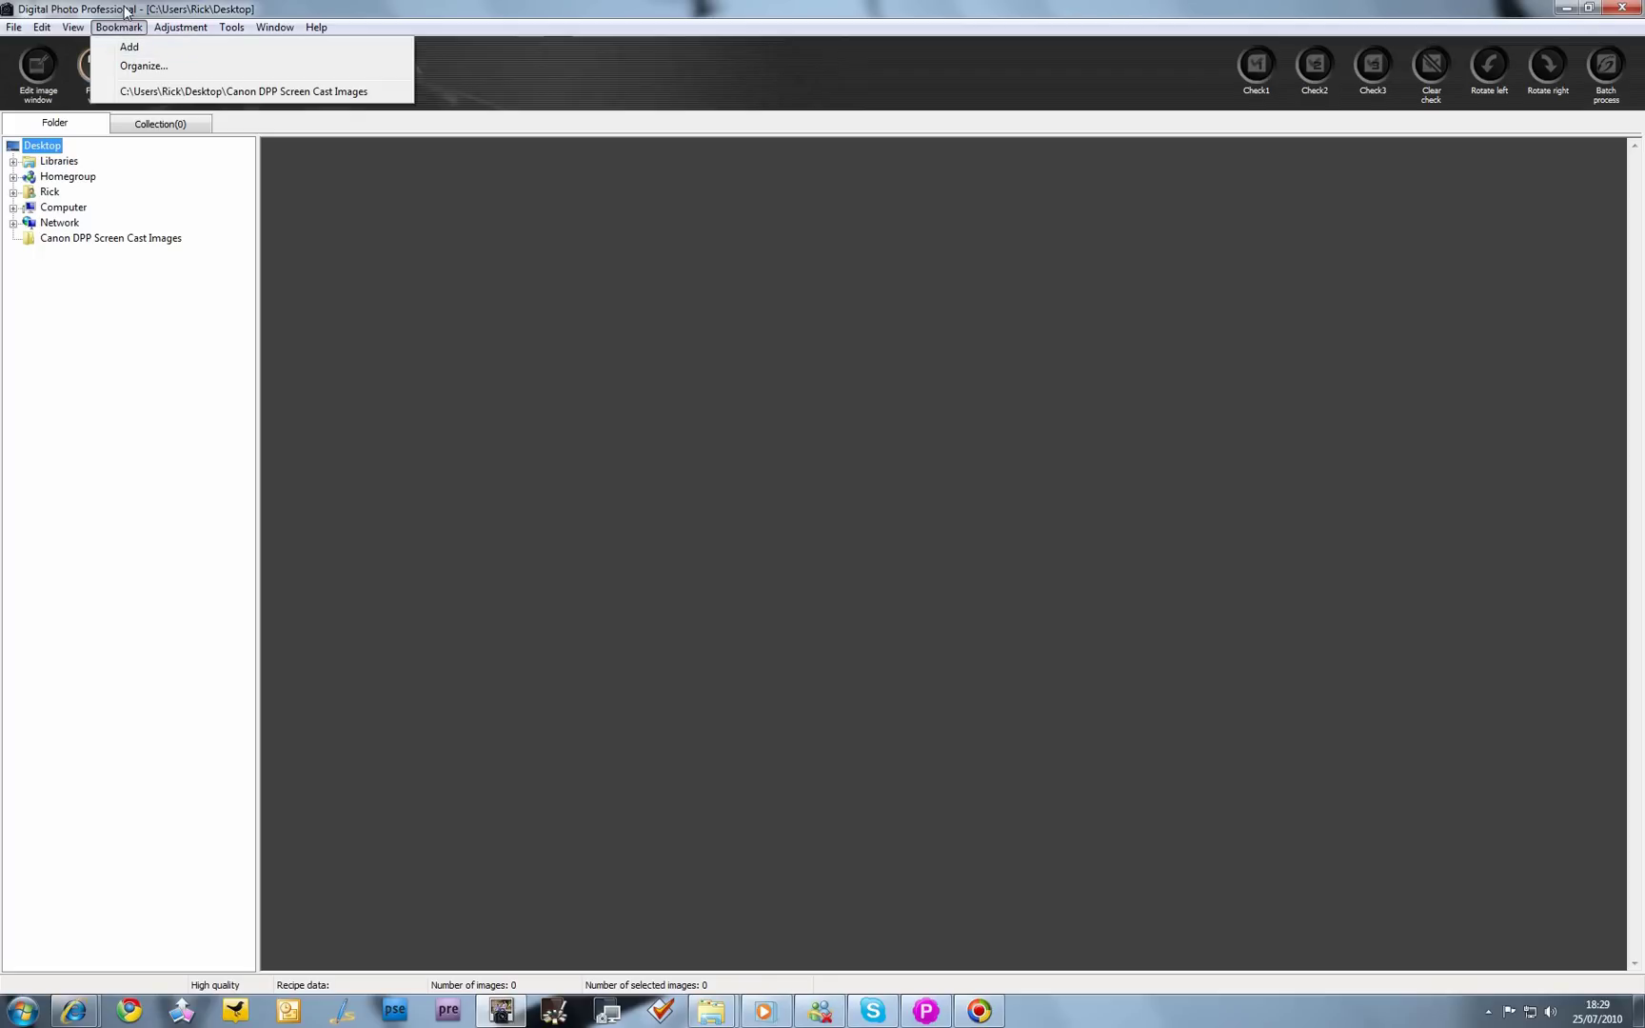
click(133, 49)
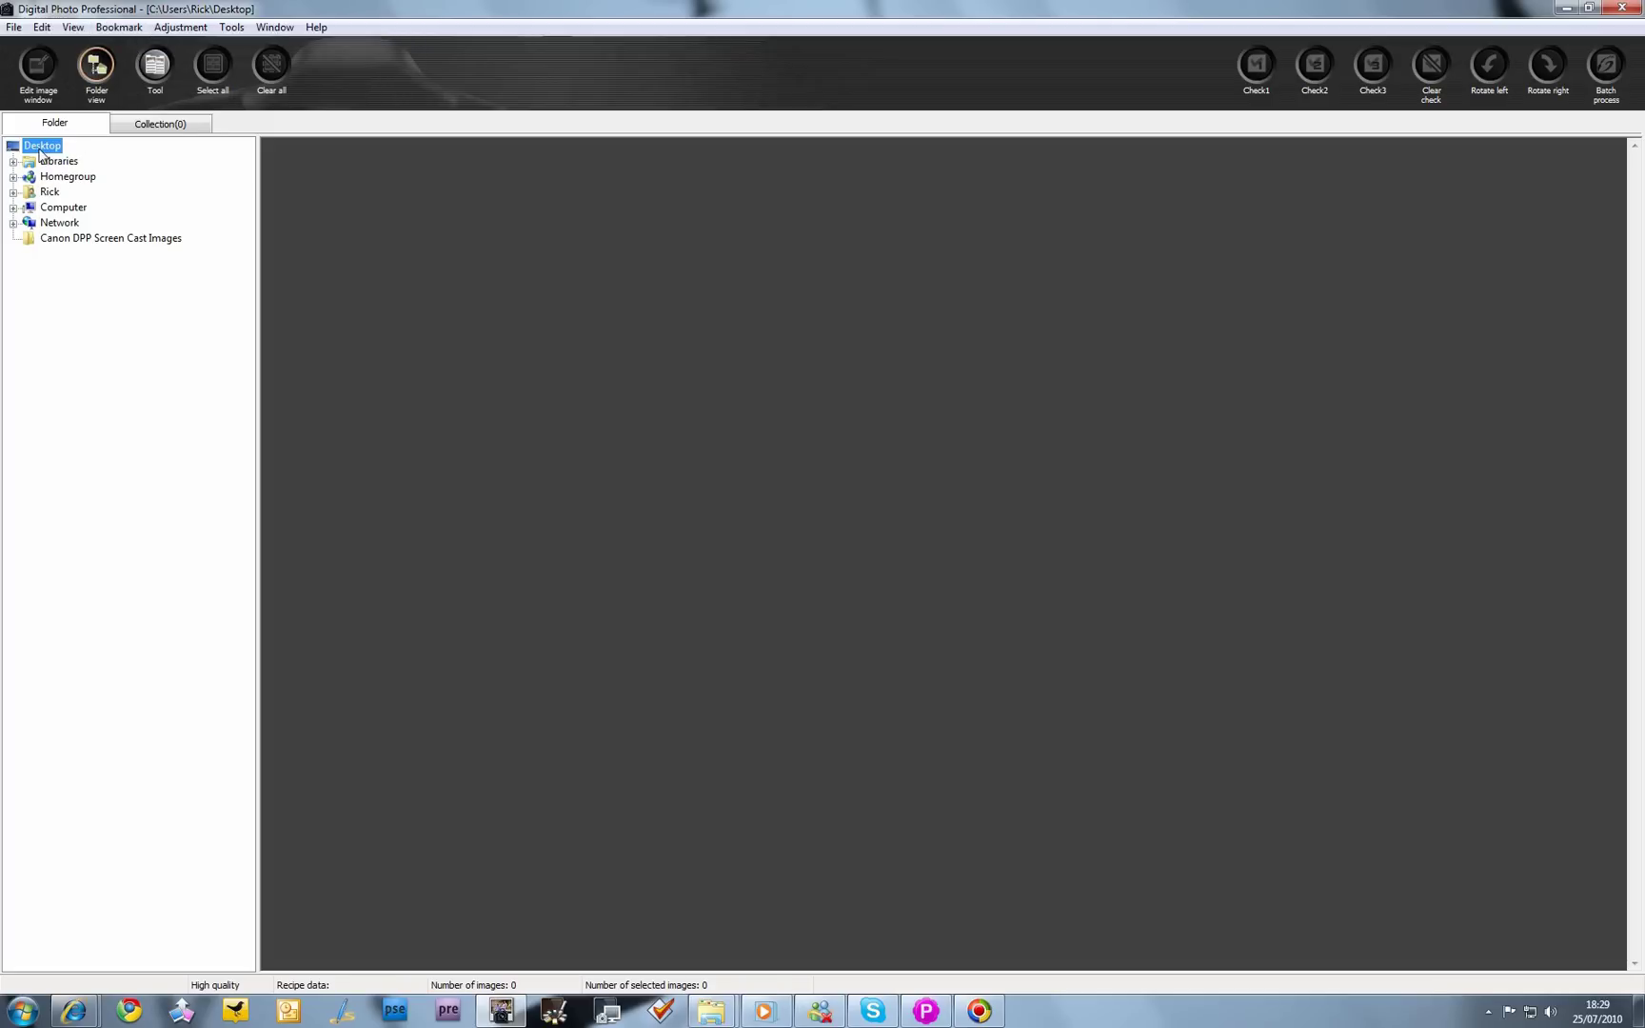
click(135, 30)
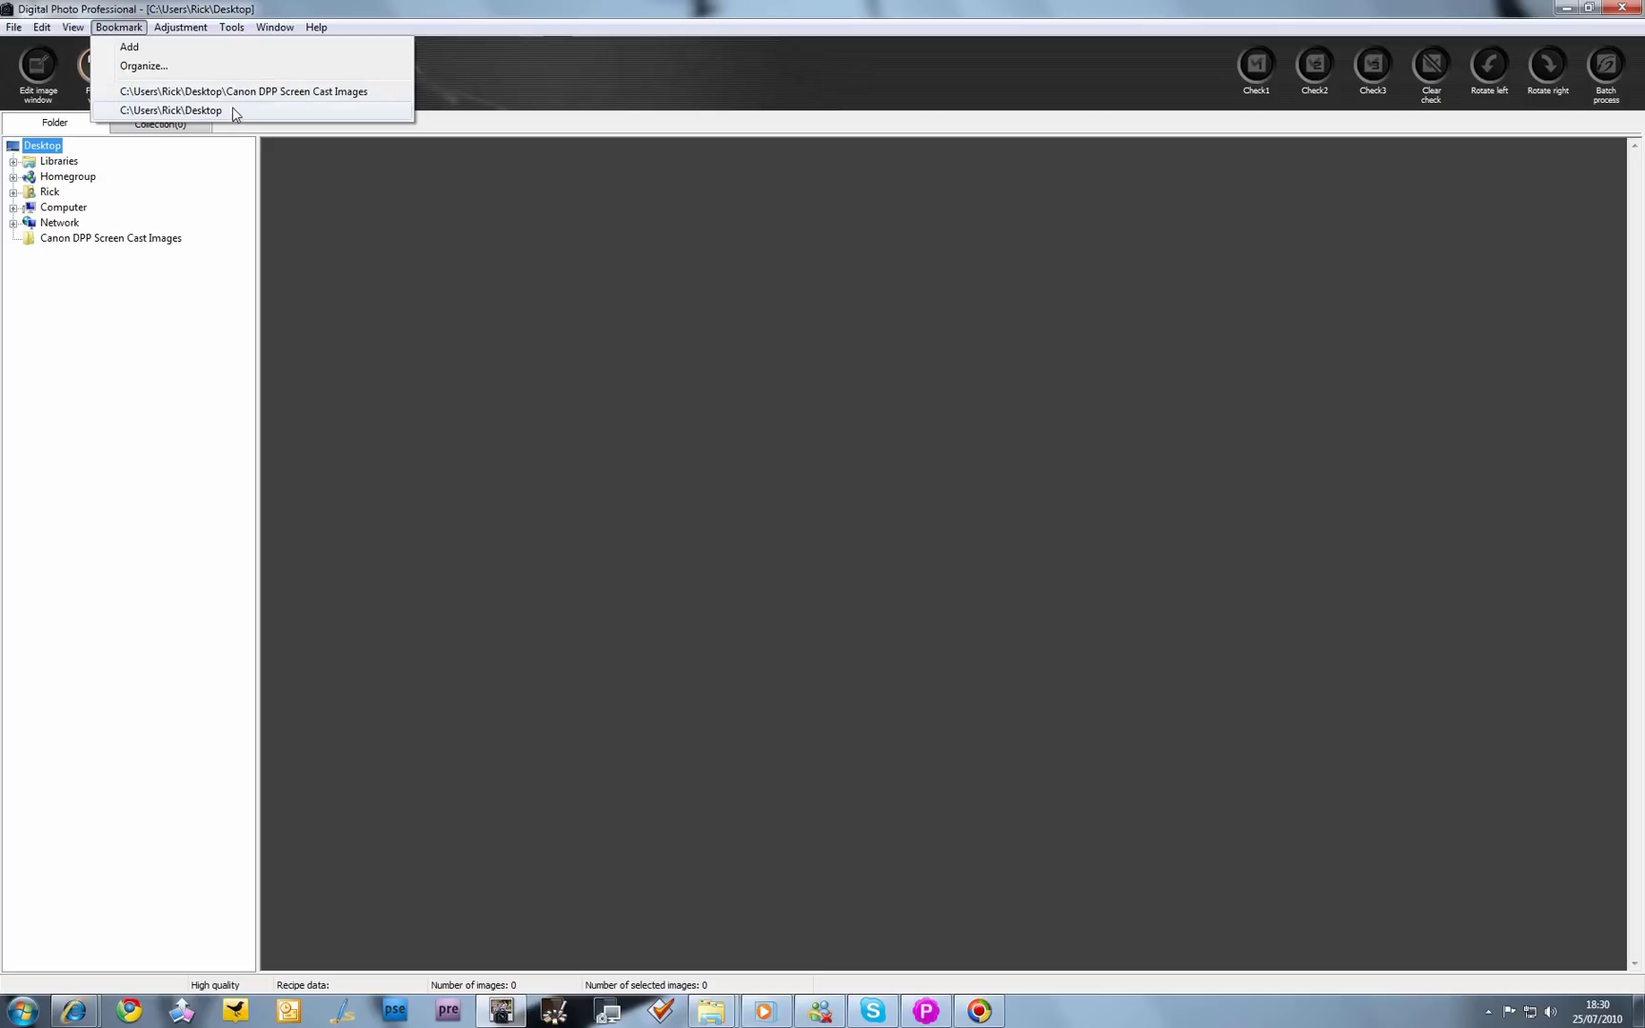
click(233, 8)
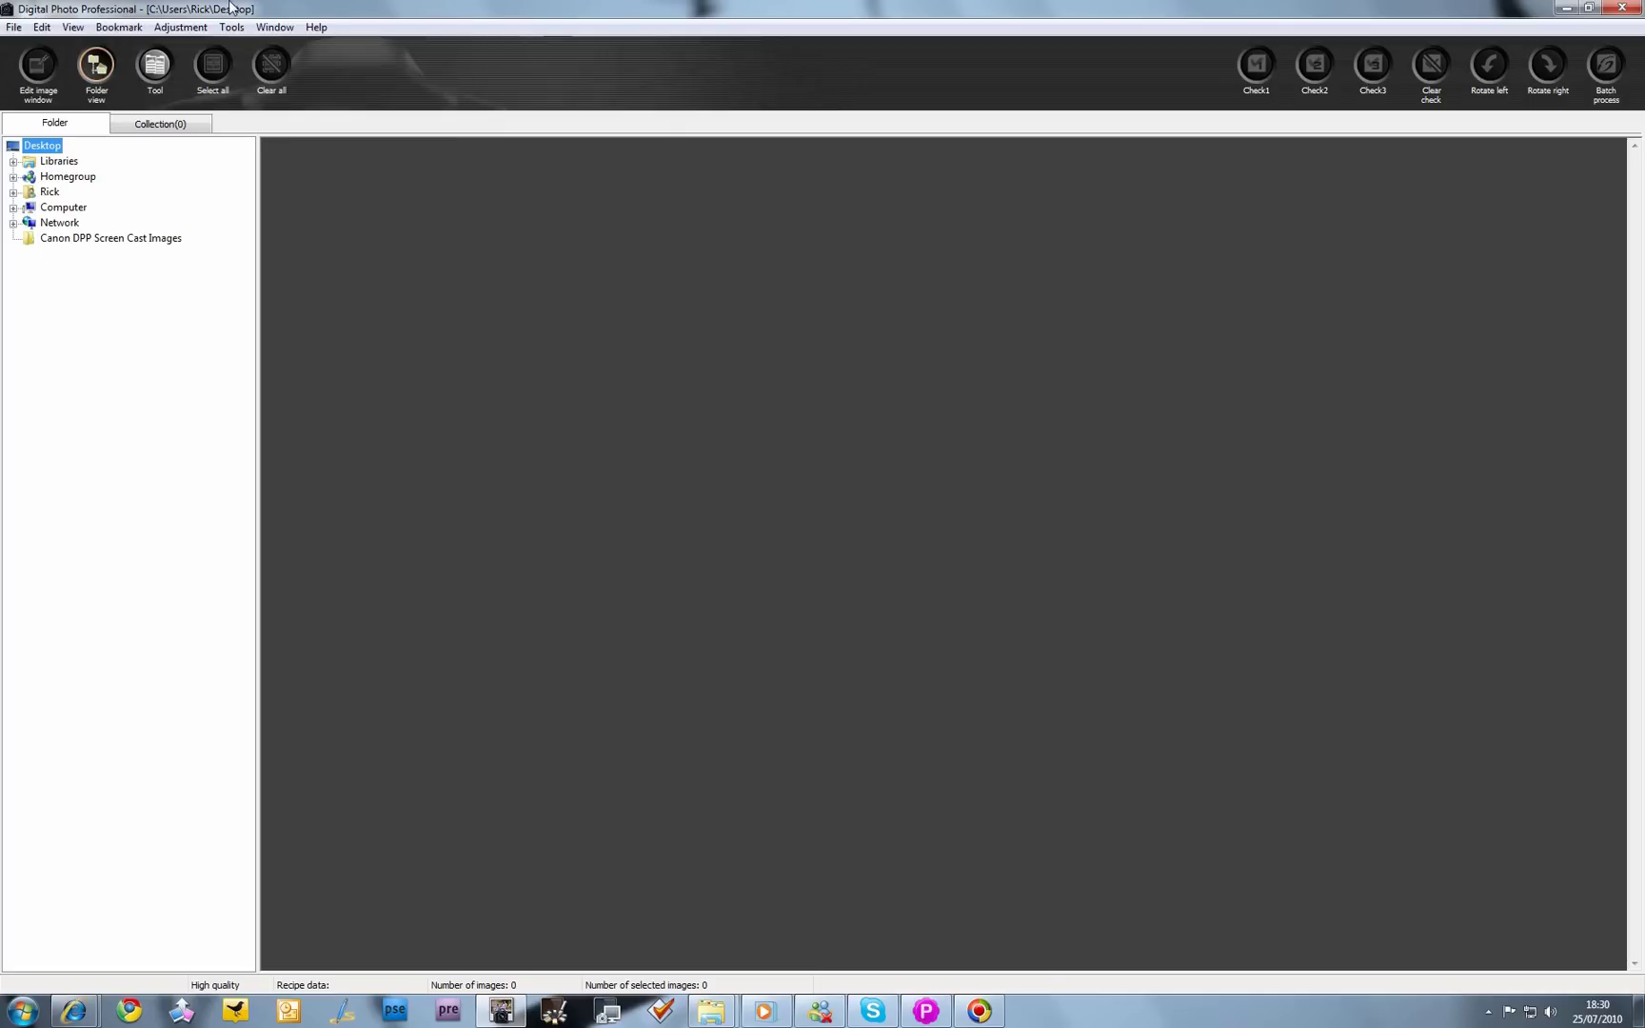